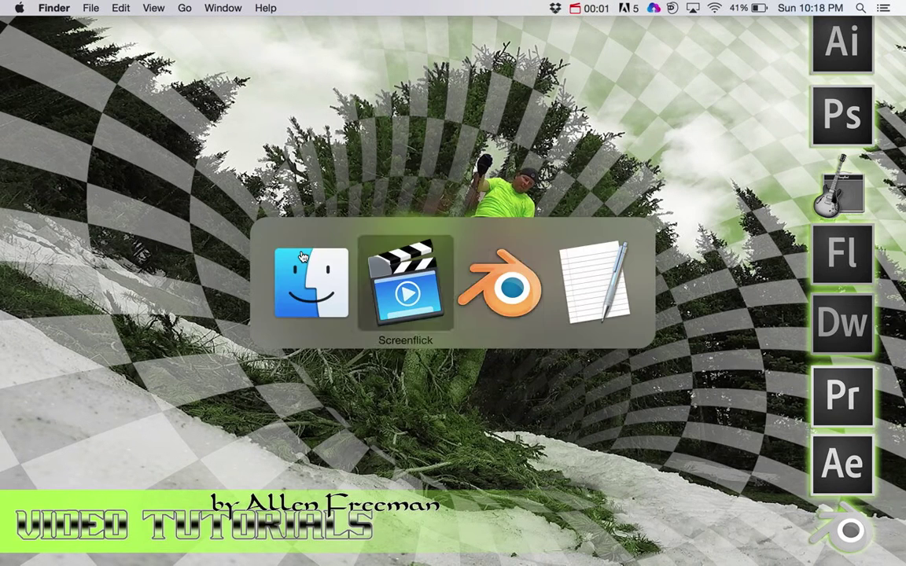
pyautogui.press('super+Tab')
pyautogui.press('super+Tab')
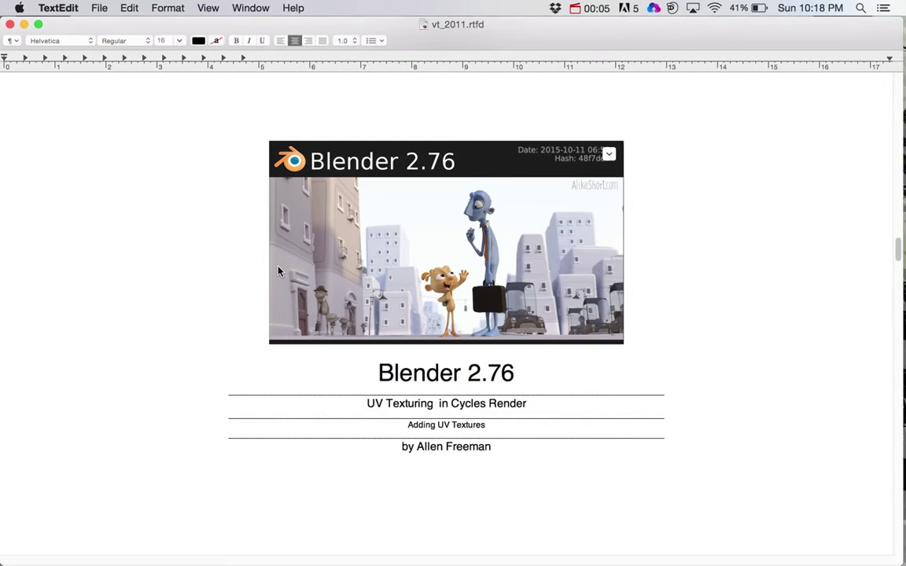
# - Show the Blender 2.76 UV Texturing title page in TextEdit, then bring uvt.blend in Blender forward
pyautogui.press('super+Tab')
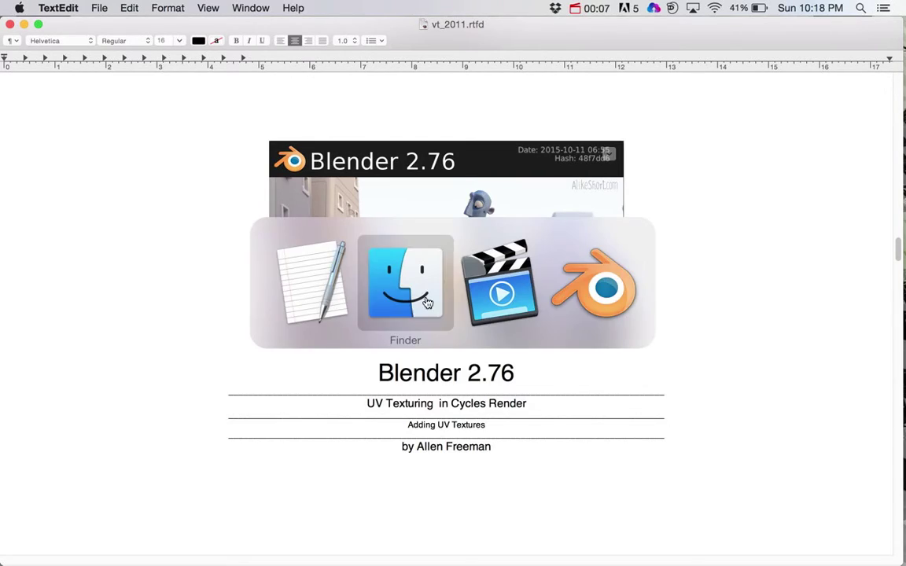
pyautogui.press('super+Tab')
pyautogui.press('super+Tab')
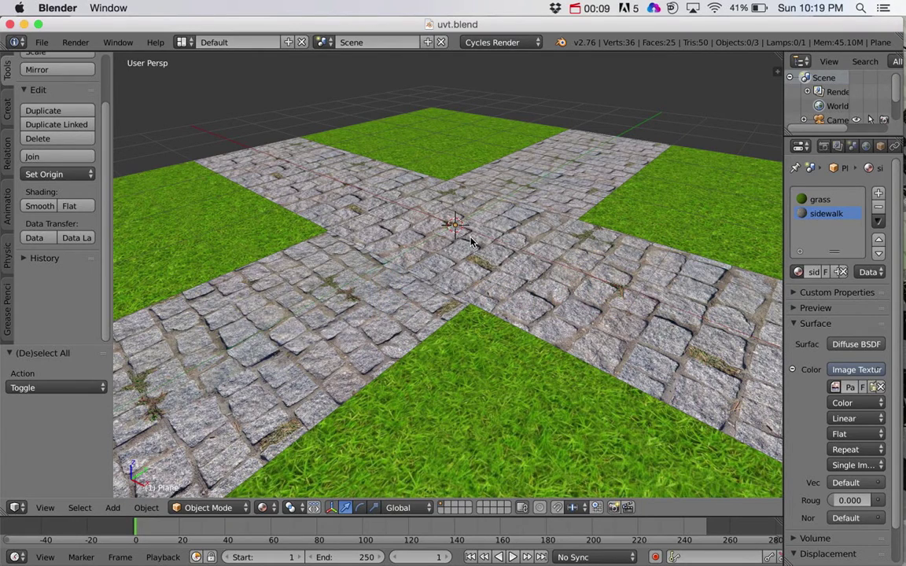
# - Replace the paved scene with a fresh default cube scene via File > New
pyautogui.scroll(-5, 430, 230)
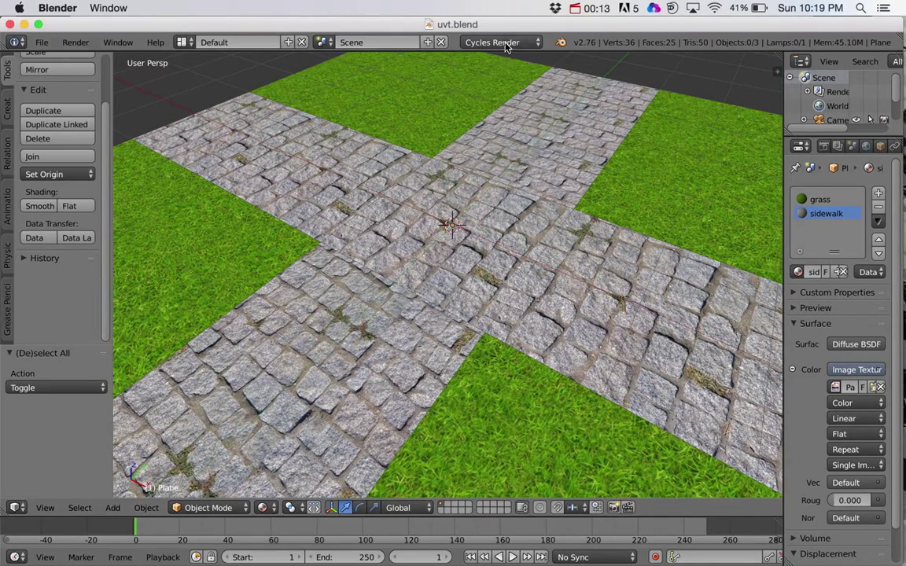
pyautogui.click(42, 42)
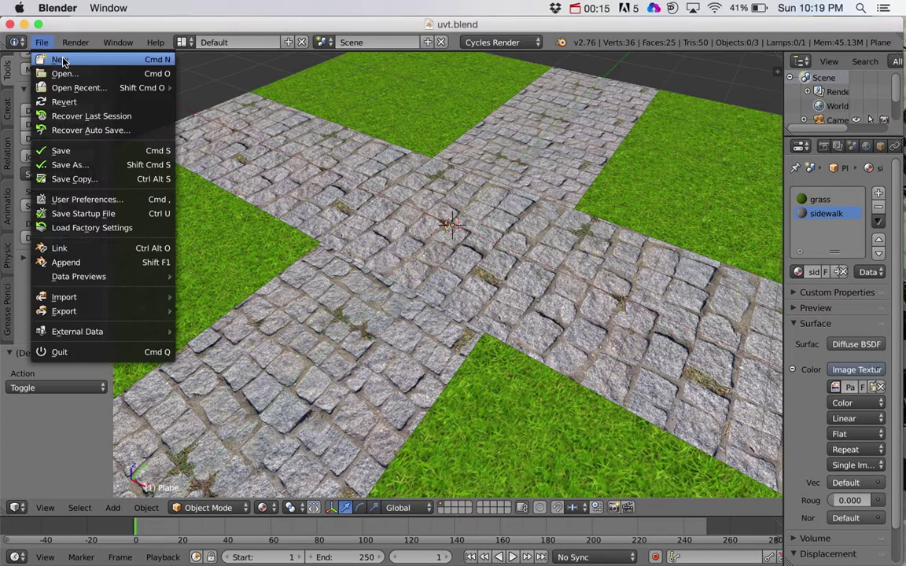
pyautogui.click(62, 61)
pyautogui.click(60, 65)
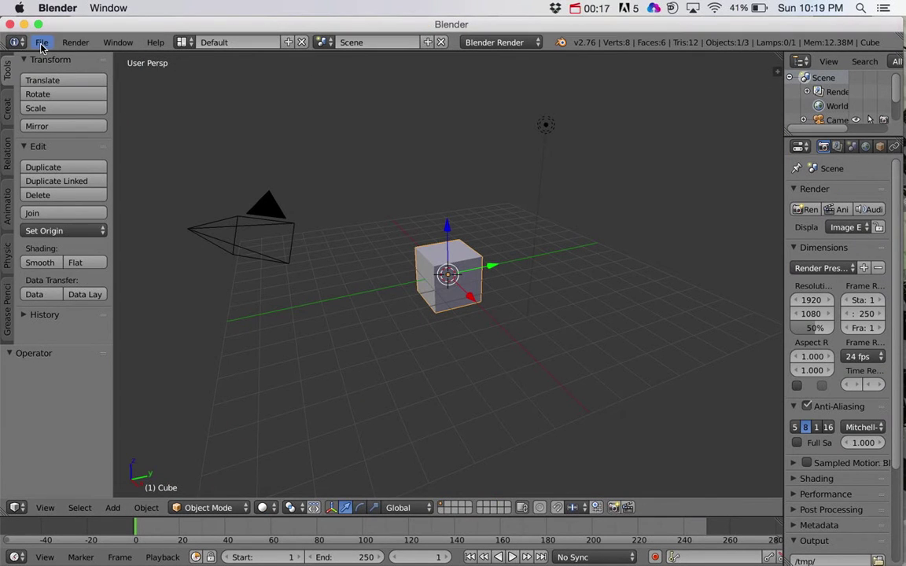
# - Save the new scene over uvt.blend in the 2016blender folder
pyautogui.click(41, 44)
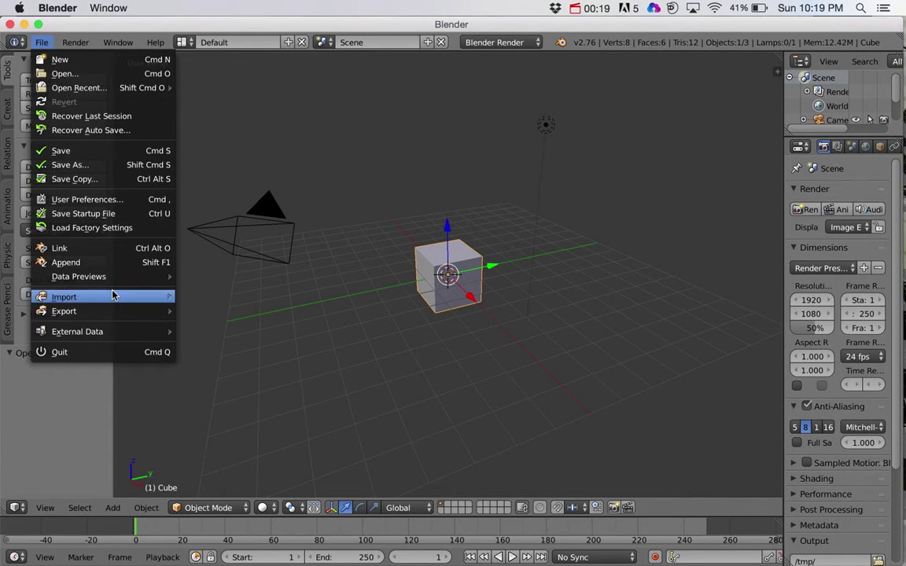
pyautogui.click(109, 165)
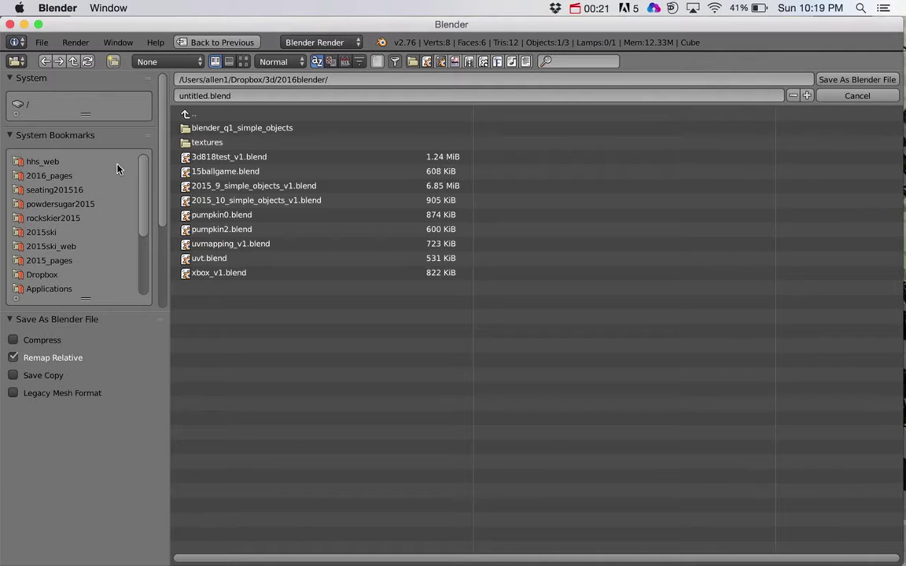
pyautogui.click(211, 274)
pyautogui.click(209, 258)
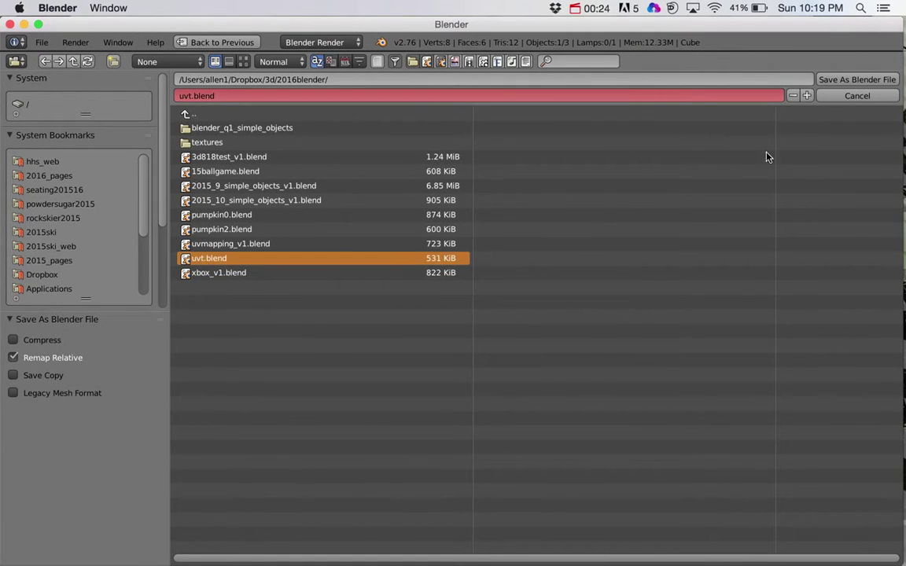
pyautogui.click(826, 80)
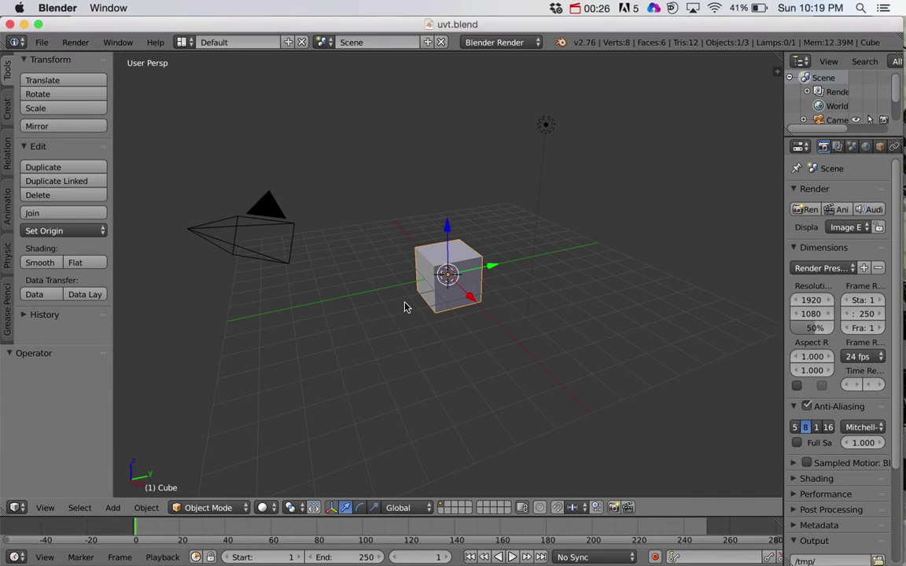
# - Delete the default cube, add a plane and scale it by 6
pyautogui.press('x')
pyautogui.click(422, 280)
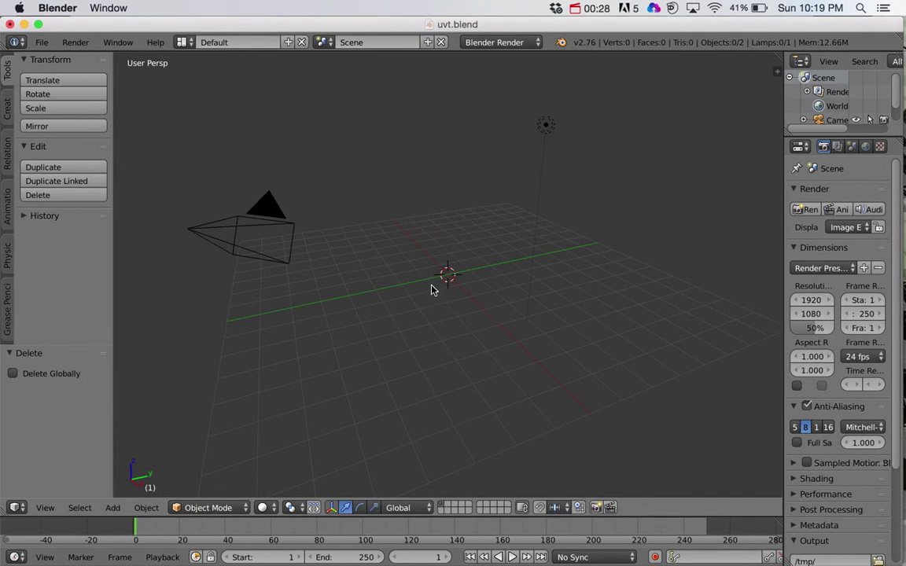
pyautogui.hotkey('shift', 'a')
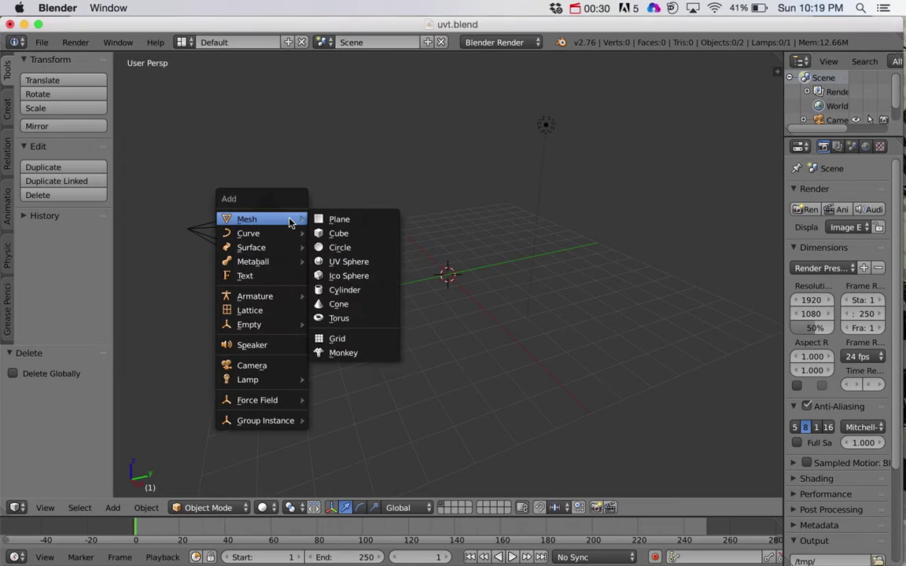
pyautogui.click(338, 219)
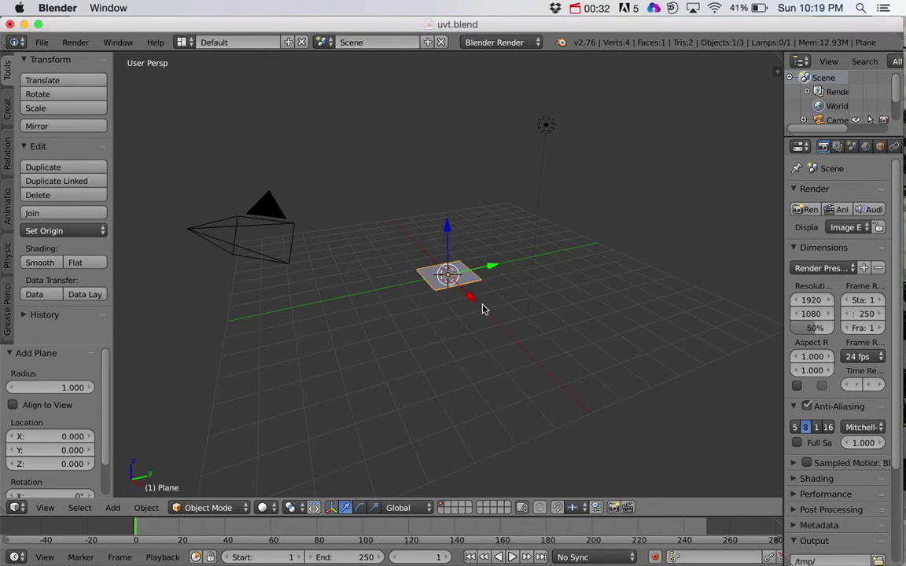
pyautogui.write('s6')
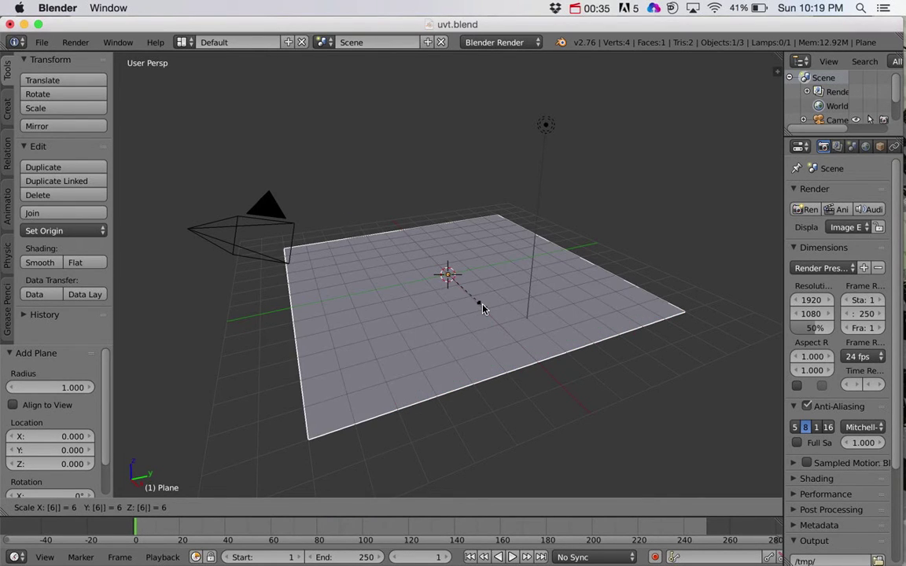
pyautogui.press('Return')
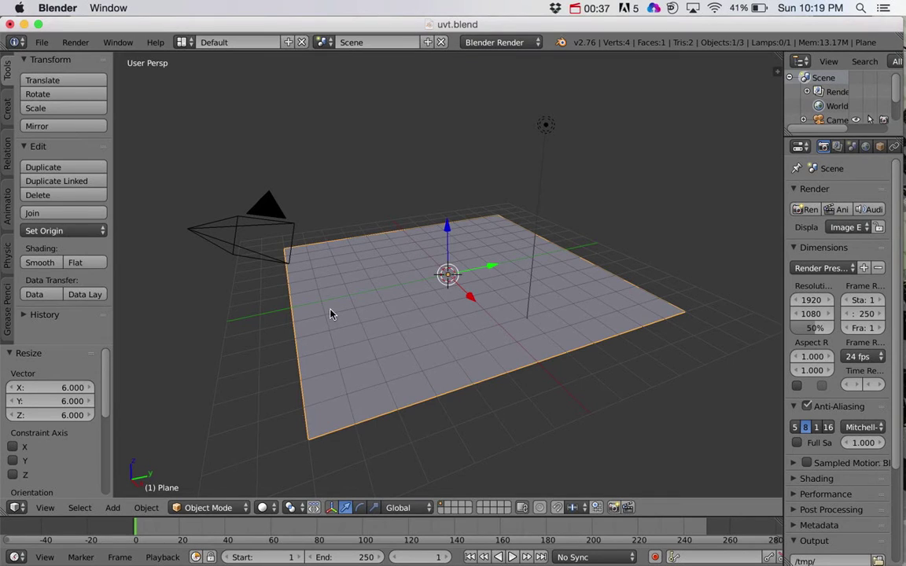
# - Subdivide the plane in Edit Mode with 4 cuts into a 25-face grid
pyautogui.press('Tab')
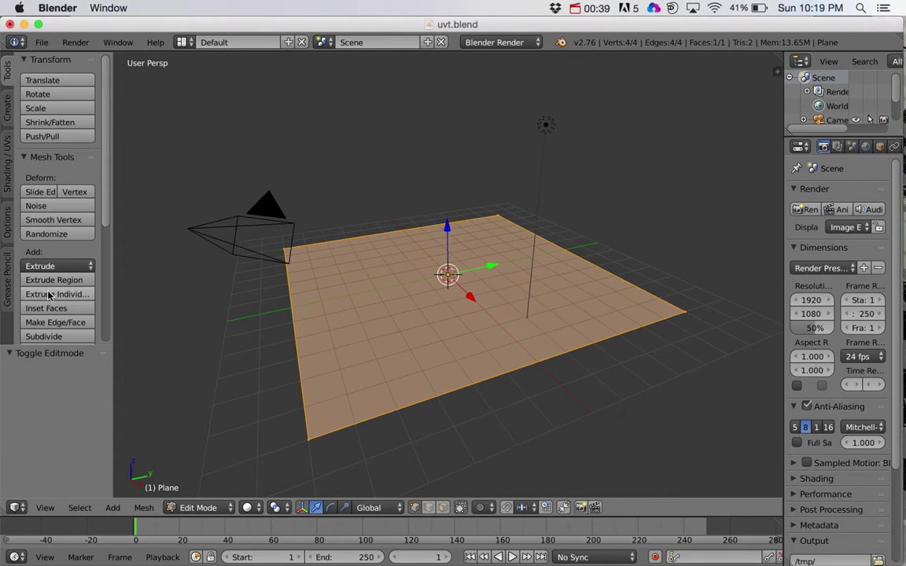
pyautogui.scroll(-3, 67, 248)
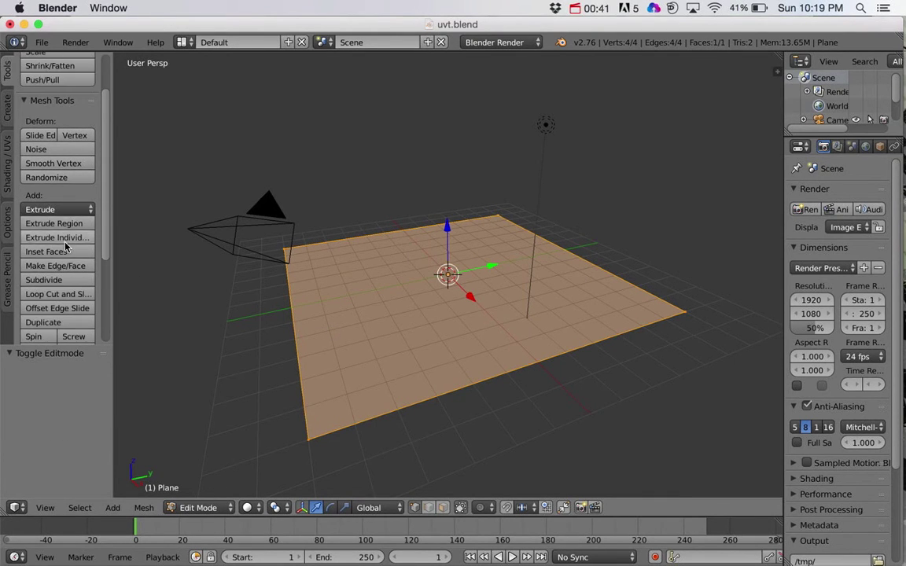
pyautogui.scroll(-2, 67, 248)
pyautogui.click(44, 237)
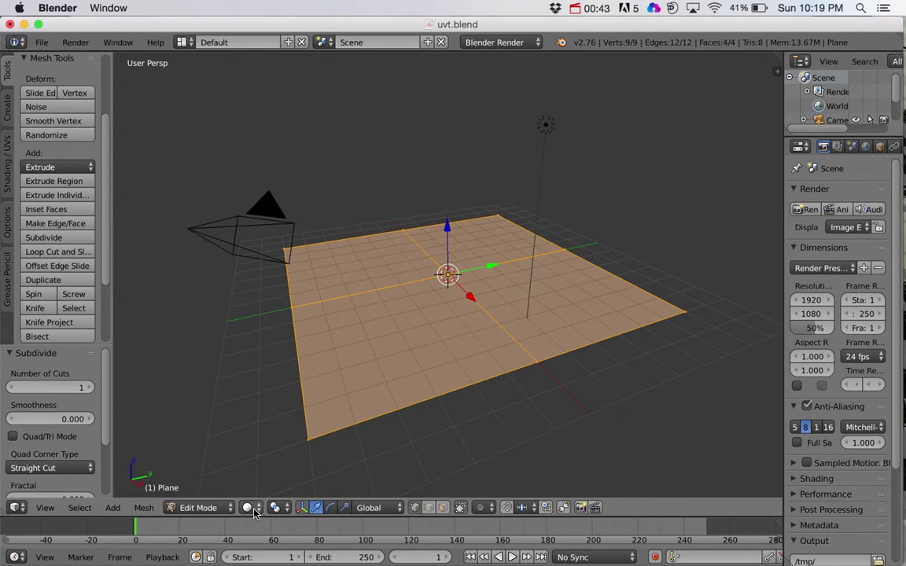
pyautogui.click(88, 387)
pyautogui.click(89, 387)
pyautogui.click(89, 387)
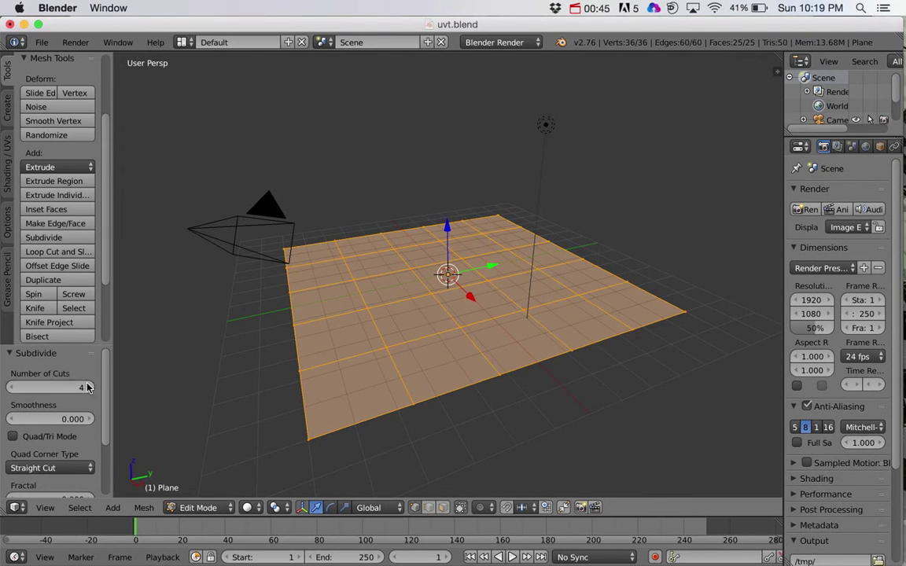
pyautogui.moveTo(441, 242); pyautogui.dragTo(475, 89, button='middle')
# - Switch the render engine to Cycles and give the plane a new Material.001
pyautogui.click(537, 46)
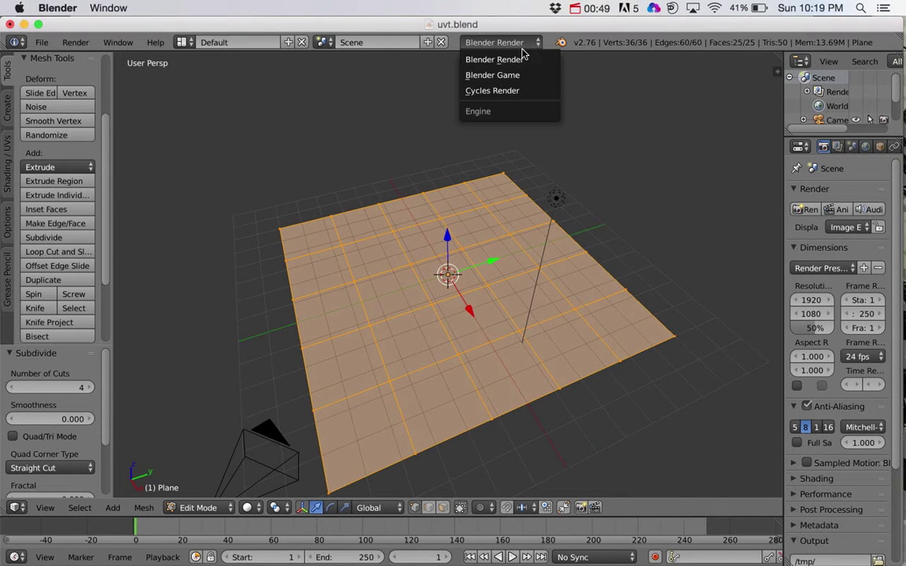
pyautogui.click(512, 94)
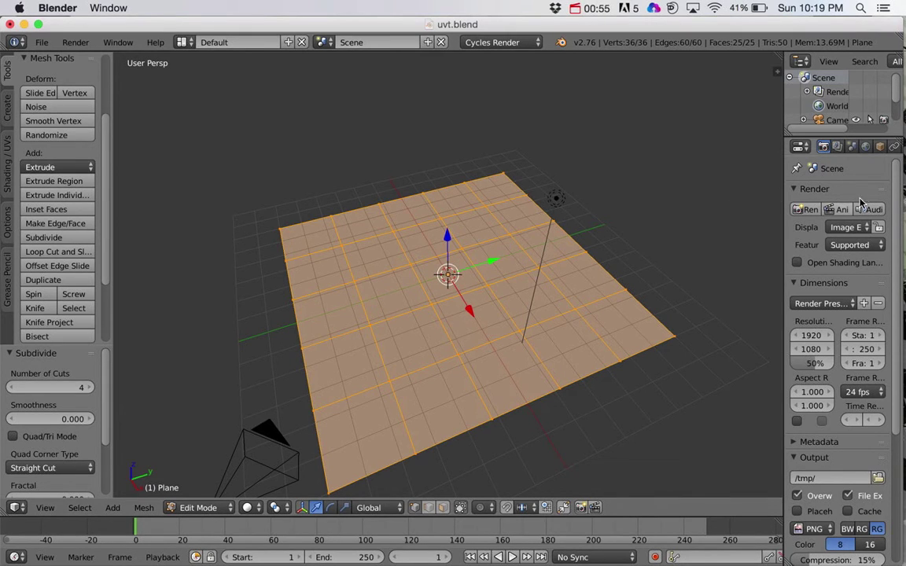
pyautogui.scroll(-2, 865, 152)
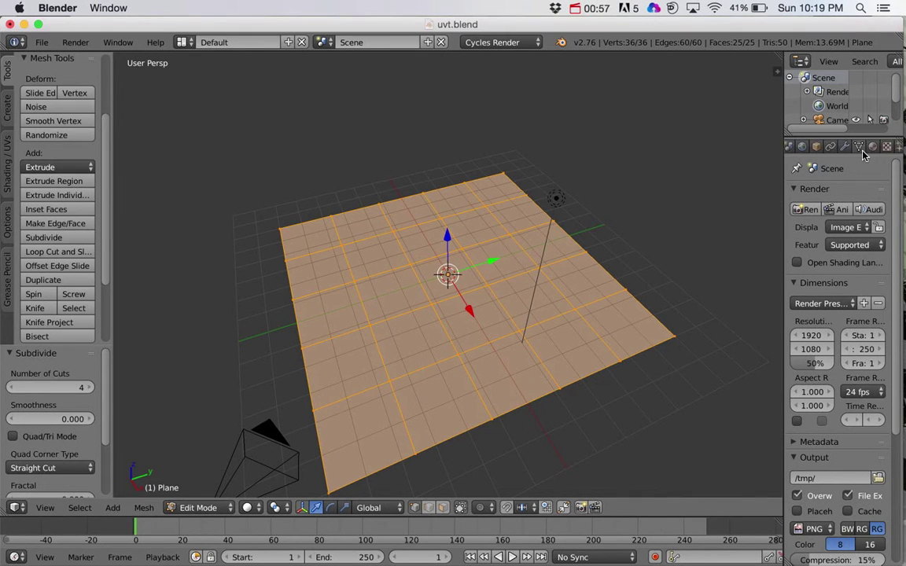
pyautogui.click(850, 147)
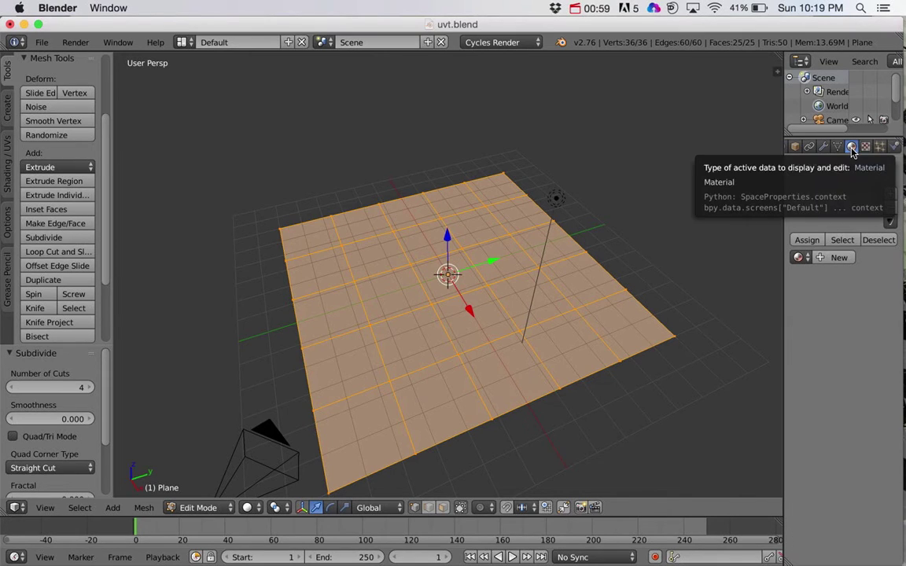
pyautogui.click(835, 259)
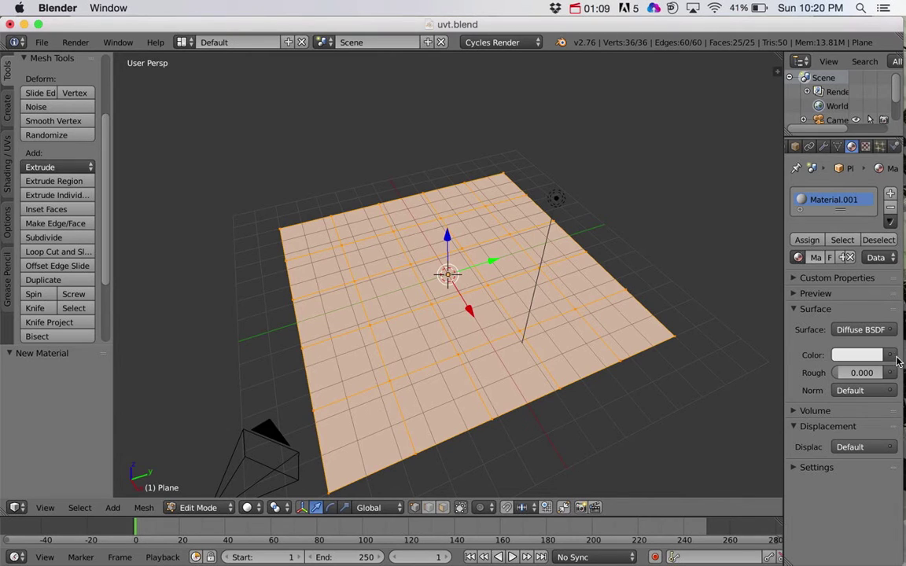
# - Drive Material.001's colour with an Image Texture loaded from textures/grass.jpg
pyautogui.click(891, 355)
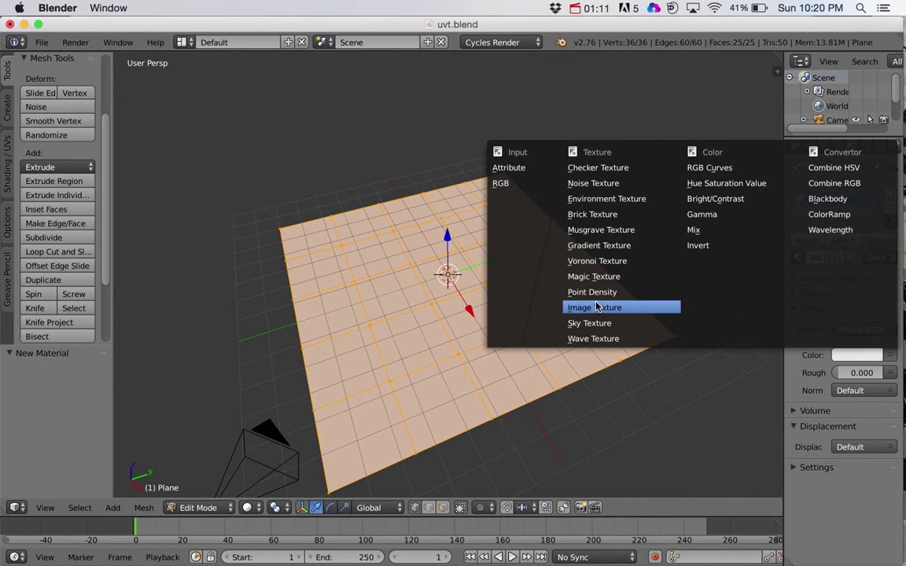
pyautogui.click(594, 307)
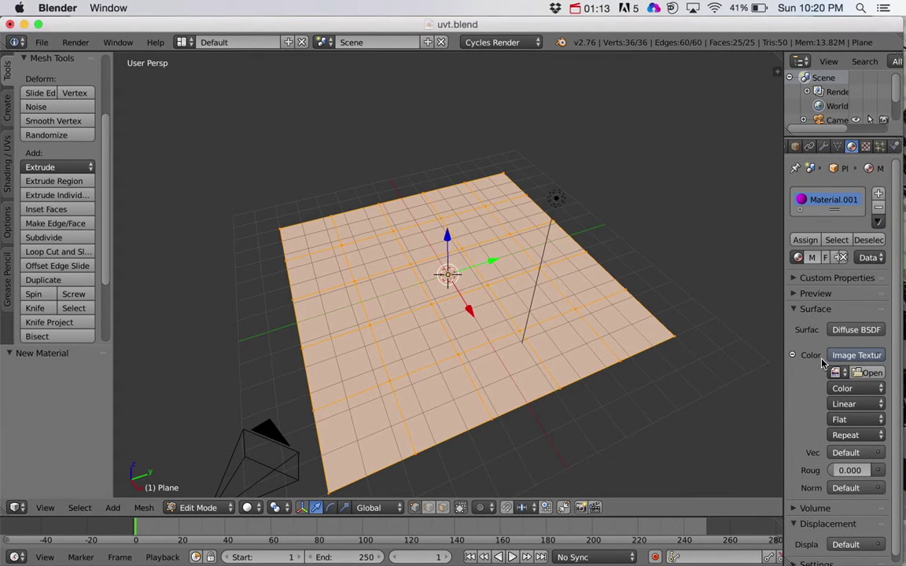
pyautogui.click(869, 373)
pyautogui.click(205, 142)
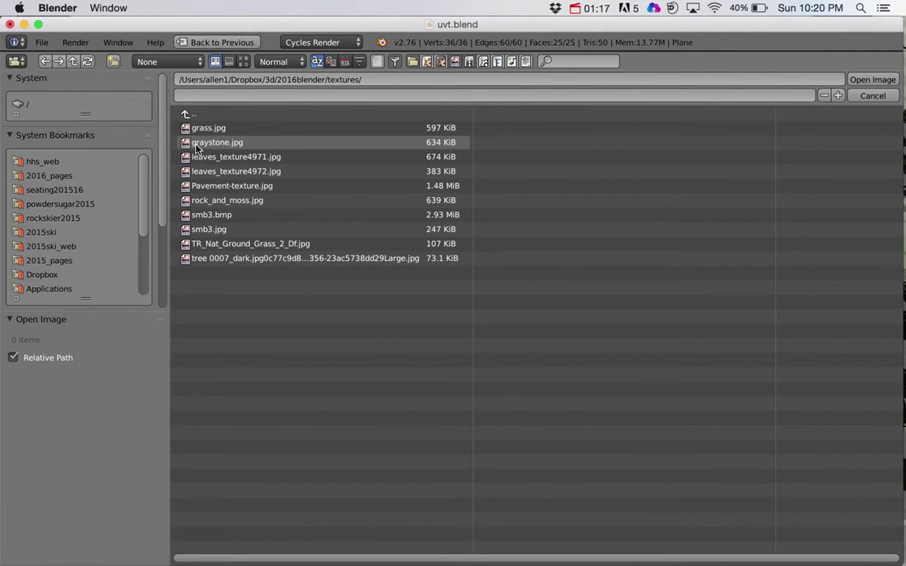
pyautogui.click(206, 128)
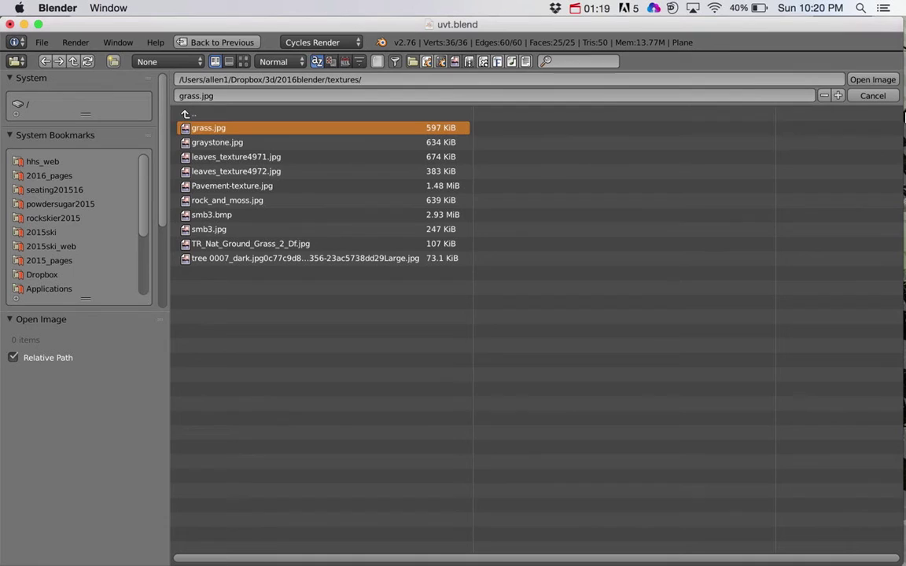
pyautogui.click(873, 79)
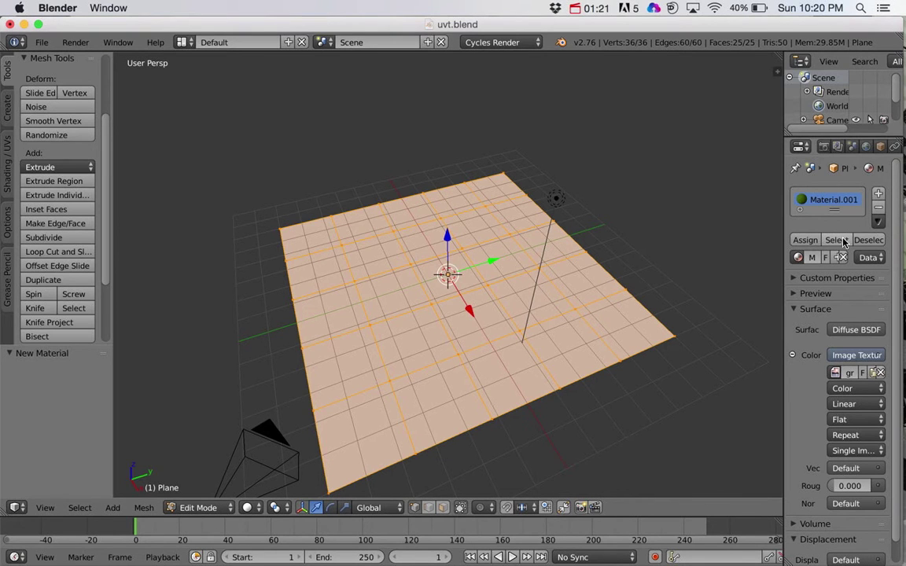
# - Switch to Face select mode and select the top-right 2×2 corner block of faces
pyautogui.moveTo(618, 272); pyautogui.dragTo(575, 277, button='middle')
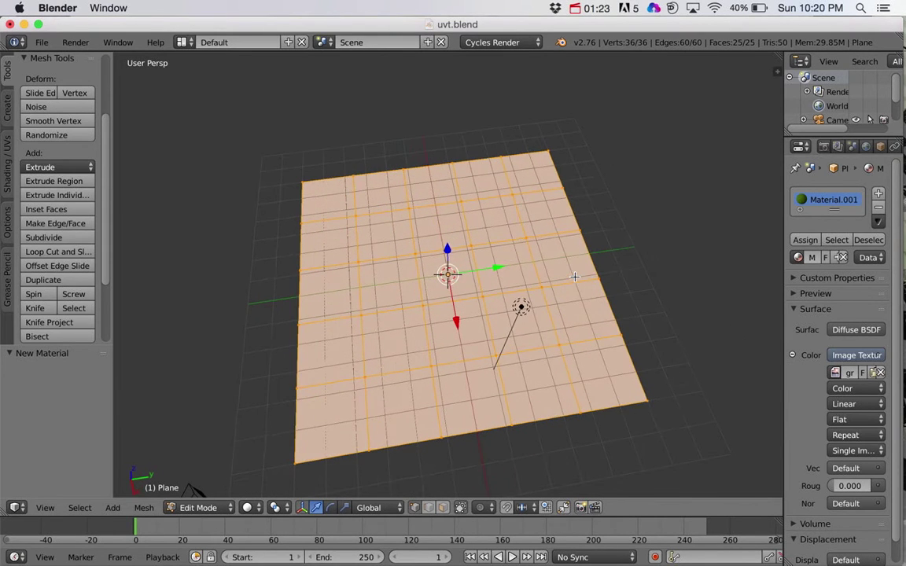
pyautogui.hotkey('ctrl', 'Tab')
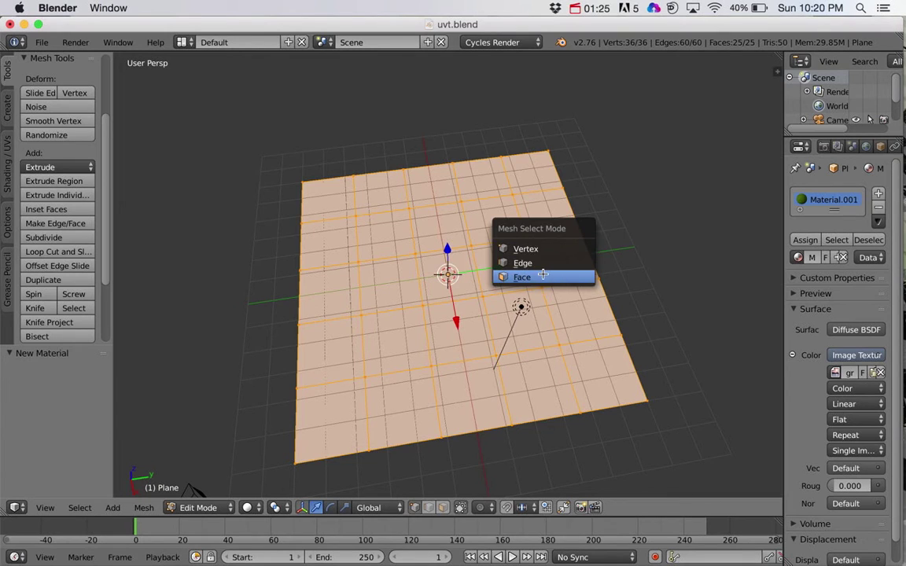
pyautogui.click(542, 275)
pyautogui.rightClick(477, 178)
pyautogui.moveTo(532, 171); pyautogui.dragTo(518, 183, button='middle')
pyautogui.keyDown('shift'); pyautogui.rightClick(576, 194); pyautogui.keyUp('shift')
pyautogui.keyDown('shift'); pyautogui.rightClick(572, 238); pyautogui.keyUp('shift')
pyautogui.keyDown('shift'); pyautogui.rightClick(511, 226); pyautogui.keyUp('shift')
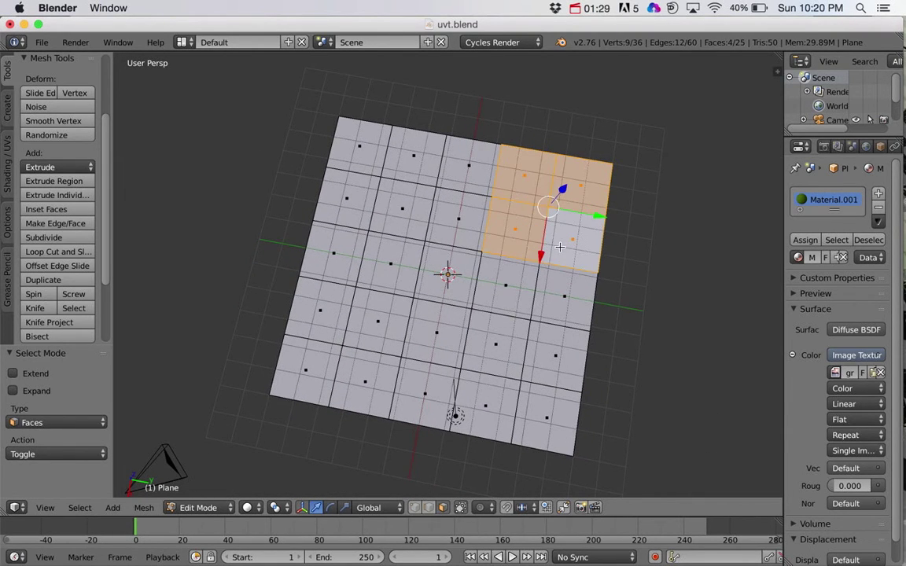
# - Add the lower-right, lower-left and top-left 2×2 corner blocks to the selection
pyautogui.keyDown('shift'); pyautogui.rightClick(495, 344); pyautogui.keyUp('shift')
pyautogui.keyDown('shift'); pyautogui.rightClick(553, 359); pyautogui.keyUp('shift')
pyautogui.keyDown('shift'); pyautogui.rightClick(547, 412); pyautogui.keyUp('shift')
pyautogui.keyDown('shift'); pyautogui.rightClick(485, 401); pyautogui.keyUp('shift')
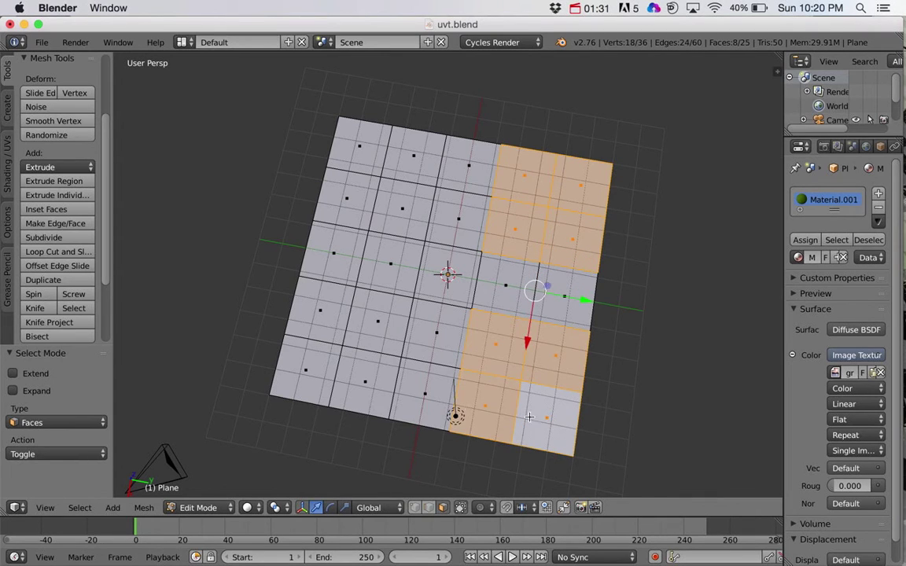
pyautogui.keyDown('shift'); pyautogui.rightClick(333, 379); pyautogui.keyUp('shift')
pyautogui.keyDown('shift'); pyautogui.rightClick(305, 371); pyautogui.keyUp('shift')
pyautogui.keyDown('shift'); pyautogui.rightClick(320, 312); pyautogui.keyUp('shift')
pyautogui.keyDown('shift'); pyautogui.rightClick(386, 319); pyautogui.keyUp('shift')
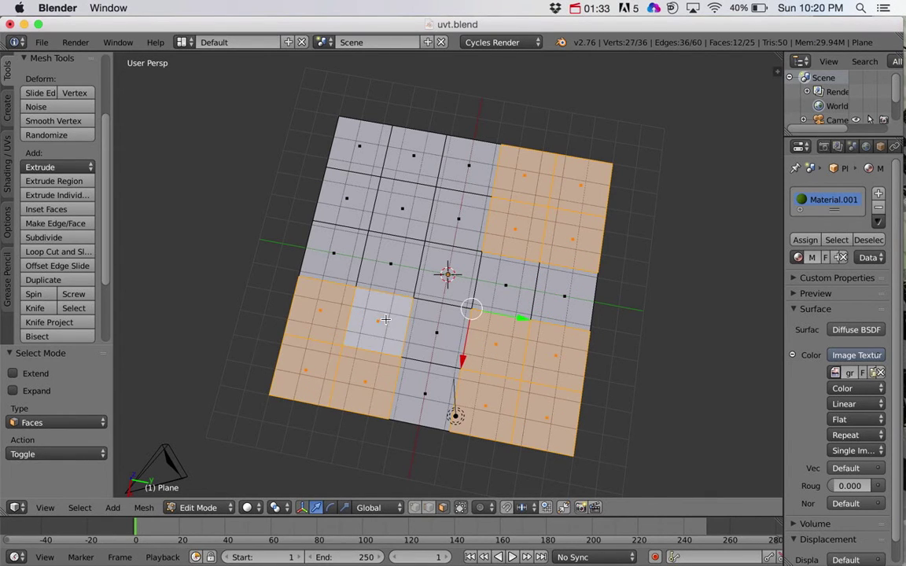
pyautogui.keyDown('shift'); pyautogui.rightClick(354, 189); pyautogui.keyUp('shift')
pyautogui.keyDown('shift'); pyautogui.rightClick(397, 203); pyautogui.keyUp('shift')
pyautogui.keyDown('shift'); pyautogui.rightClick(405, 153); pyautogui.keyUp('shift')
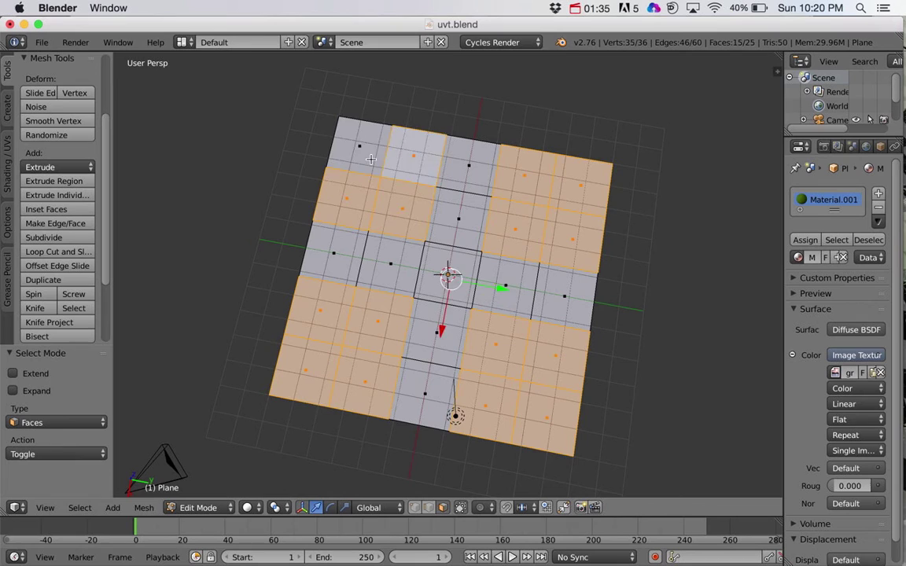
pyautogui.keyDown('shift'); pyautogui.rightClick(369, 160); pyautogui.keyUp('shift')
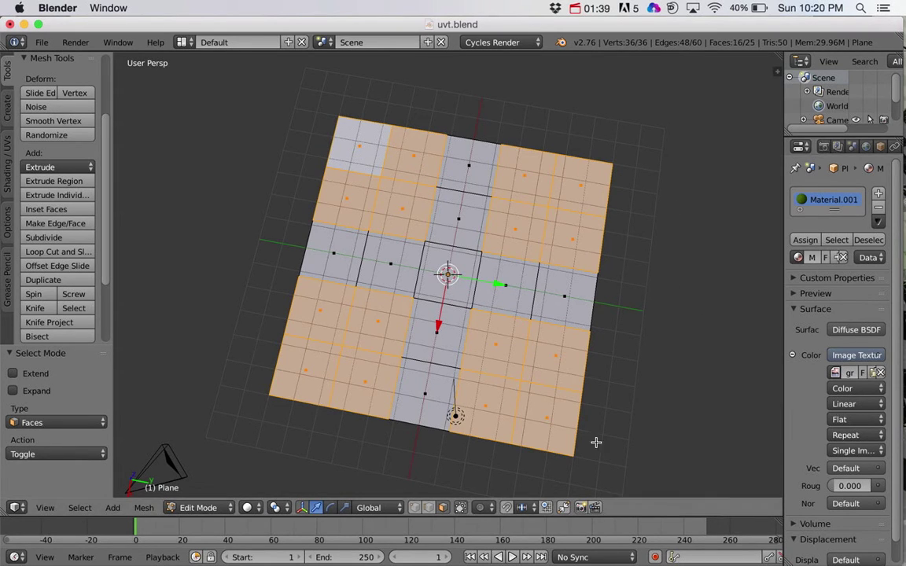
# - Set the viewport shading to Material
pyautogui.click(248, 507)
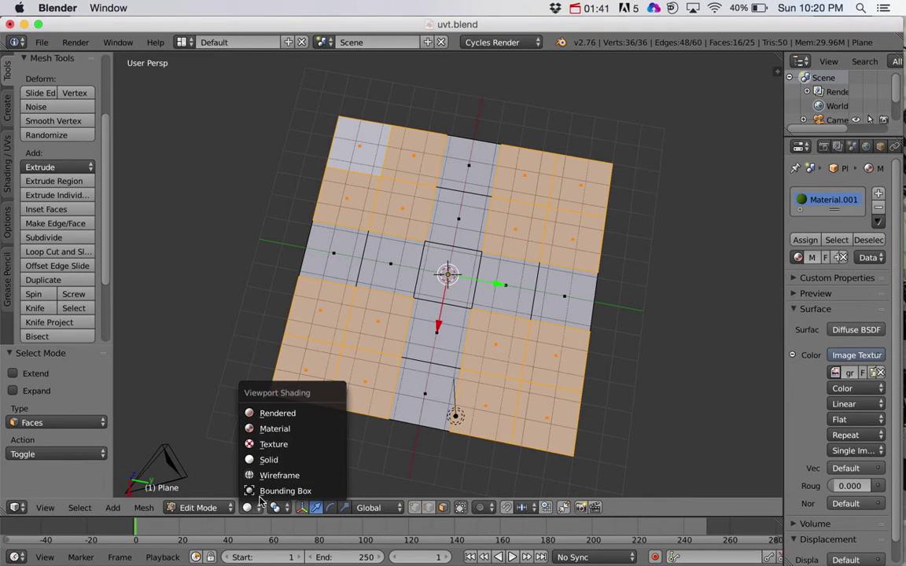
pyautogui.click(275, 430)
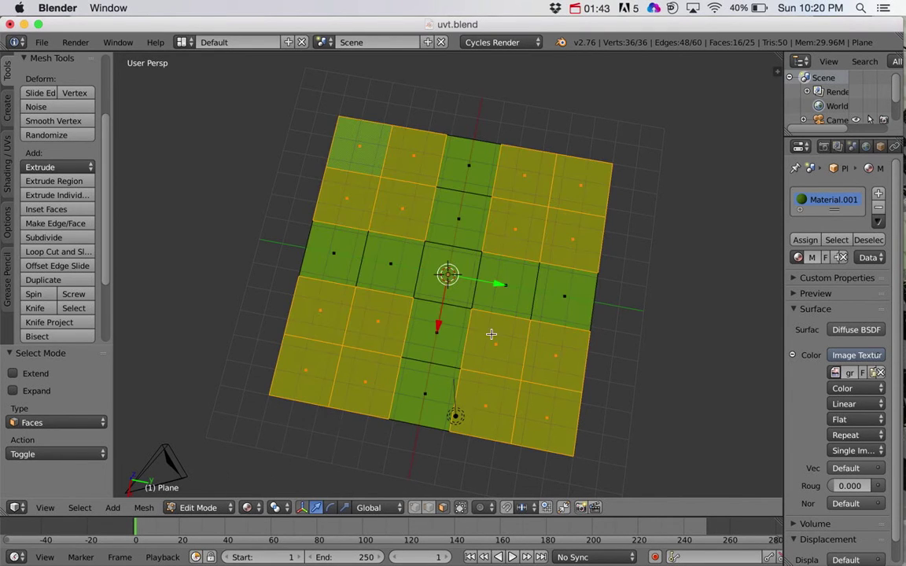
pyautogui.moveTo(443, 300)
pyautogui.mouseDown(button='middle')
pyautogui.moveTo(511, 313)
pyautogui.moveTo(523, 298)
pyautogui.mouseUp(button='middle')
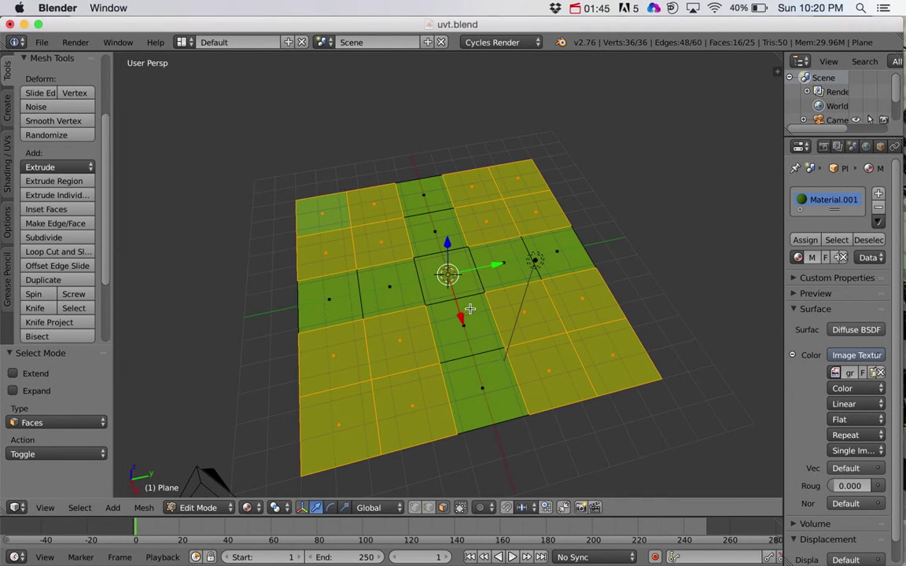
# - In the UV Editing layout, unwrap the selected corner faces
pyautogui.click(183, 42)
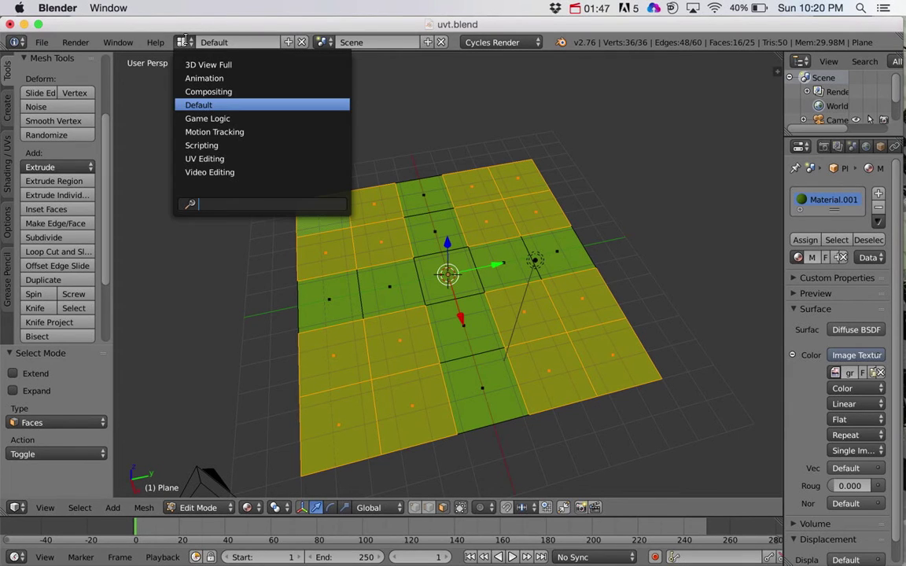
pyautogui.click(202, 160)
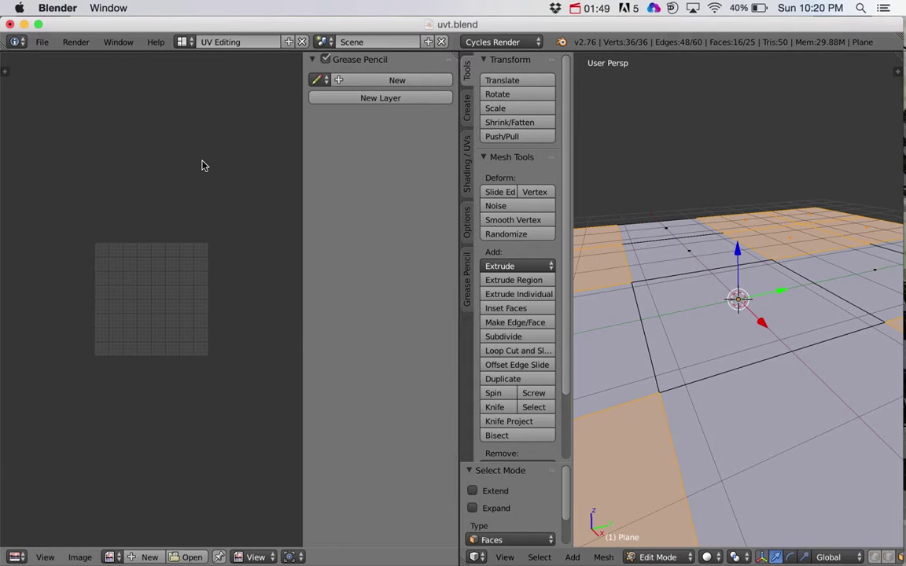
pyautogui.click(603, 557)
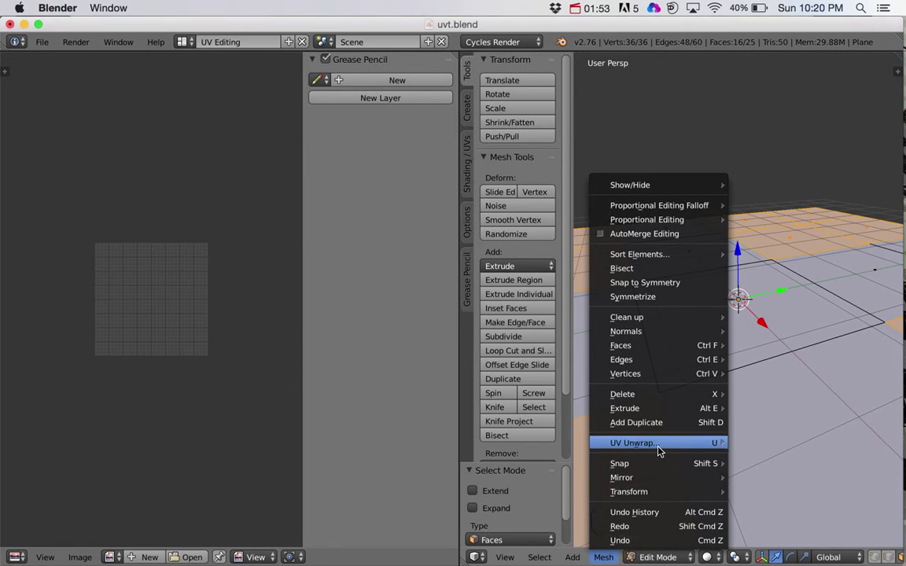
pyautogui.moveTo(659, 445)
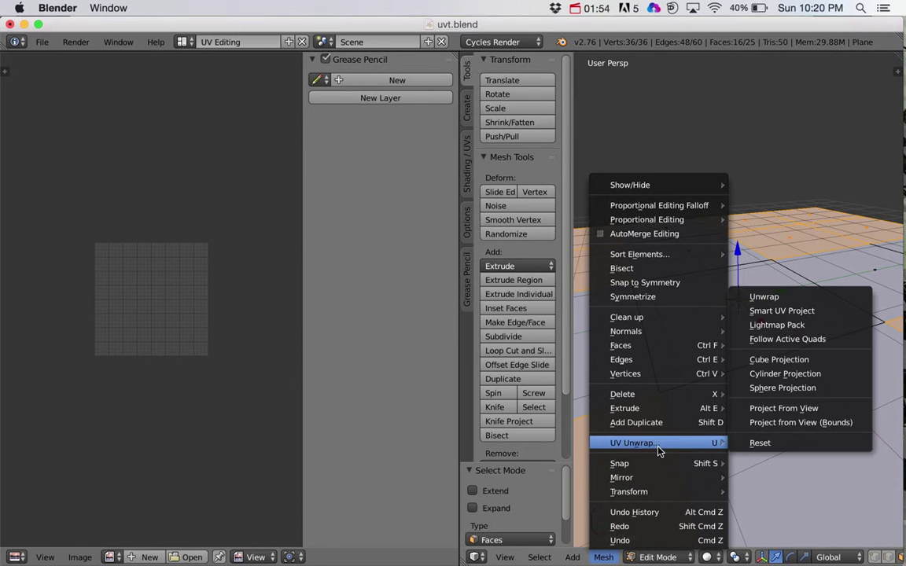
pyautogui.click(780, 300)
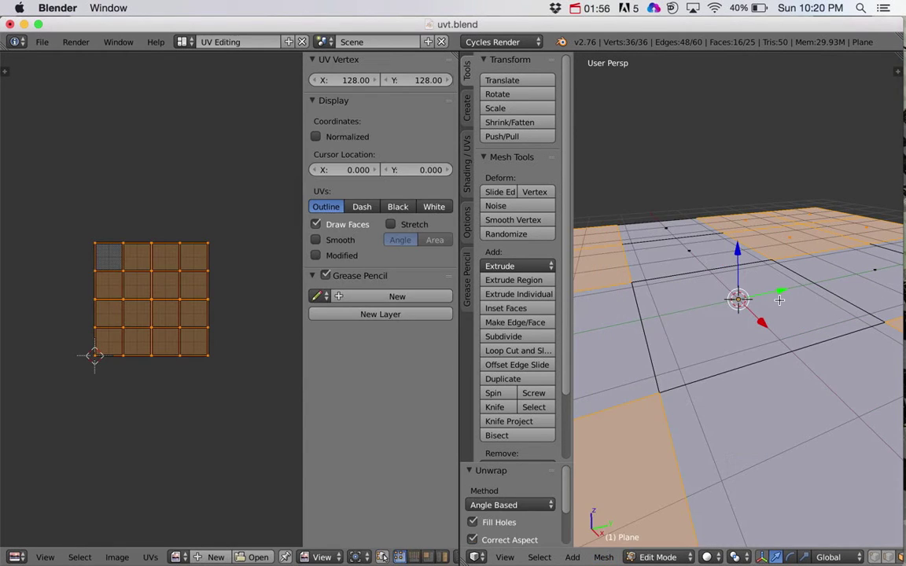
# - Show grass.jpg behind the UV map and set the viewport to Texture shading
pyautogui.click(176, 557)
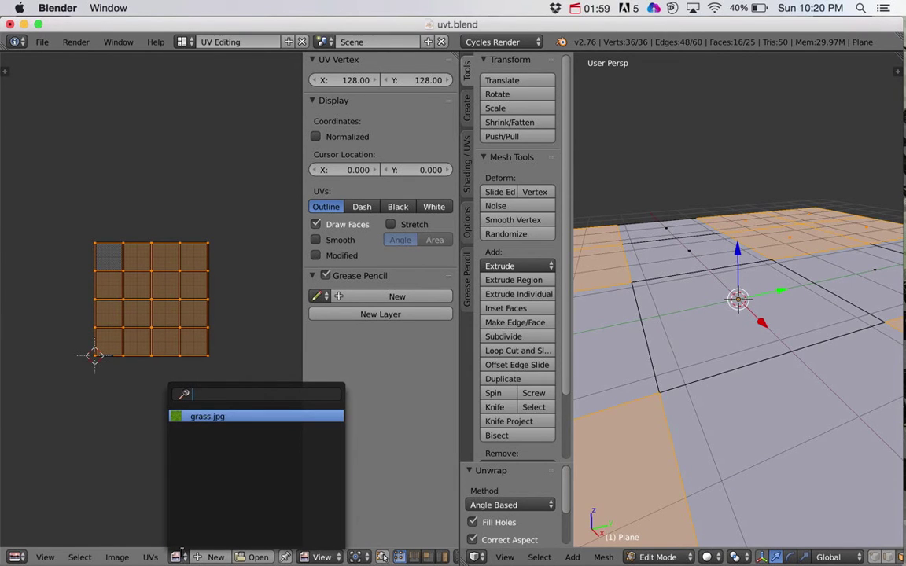
pyautogui.click(199, 419)
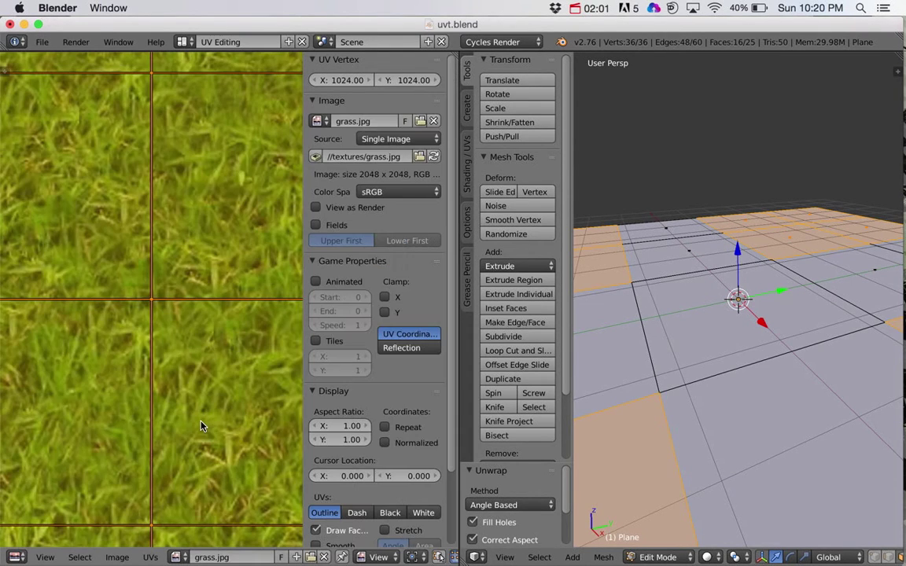
pyautogui.click(711, 559)
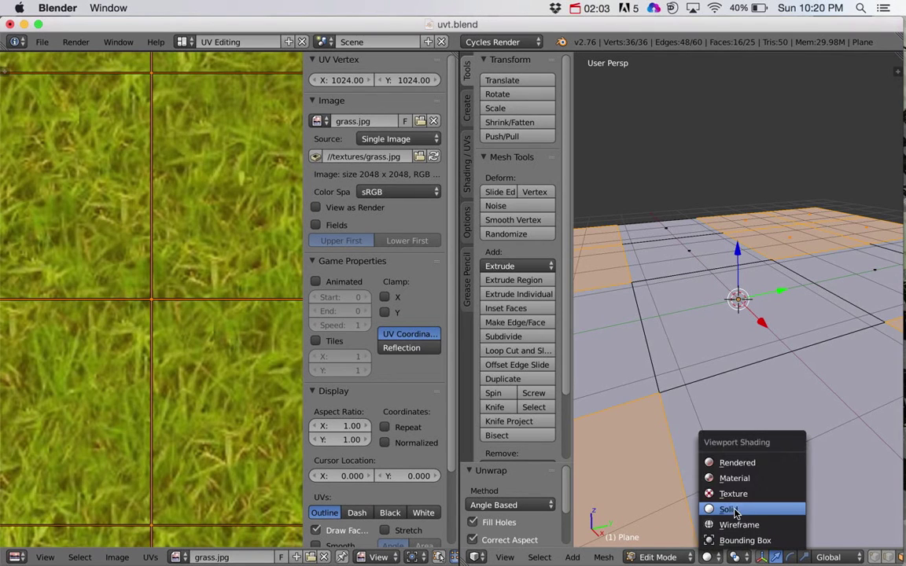
pyautogui.click(738, 490)
pyautogui.moveTo(721, 380); pyautogui.dragTo(711, 382, button='middle')
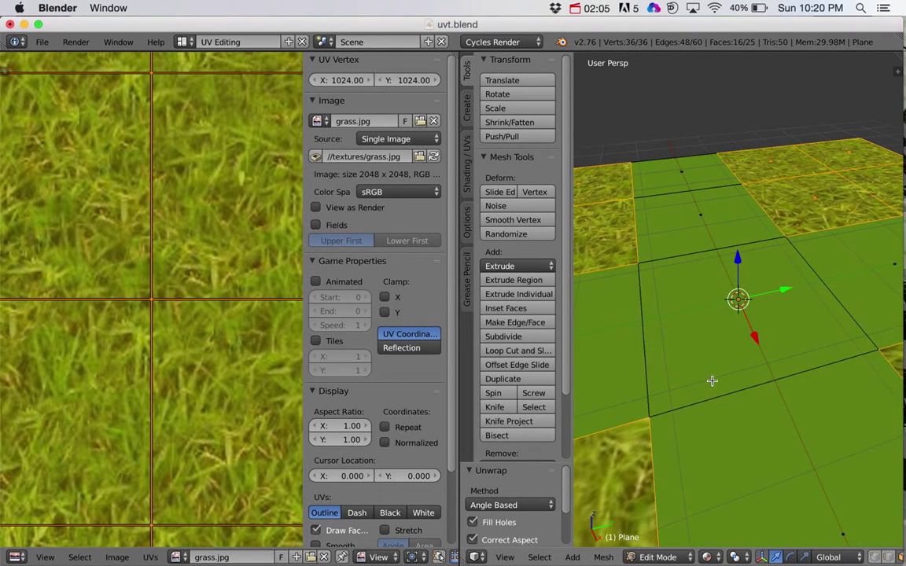
pyautogui.scroll(-6, 715, 378)
pyautogui.scroll(-5, 198, 334)
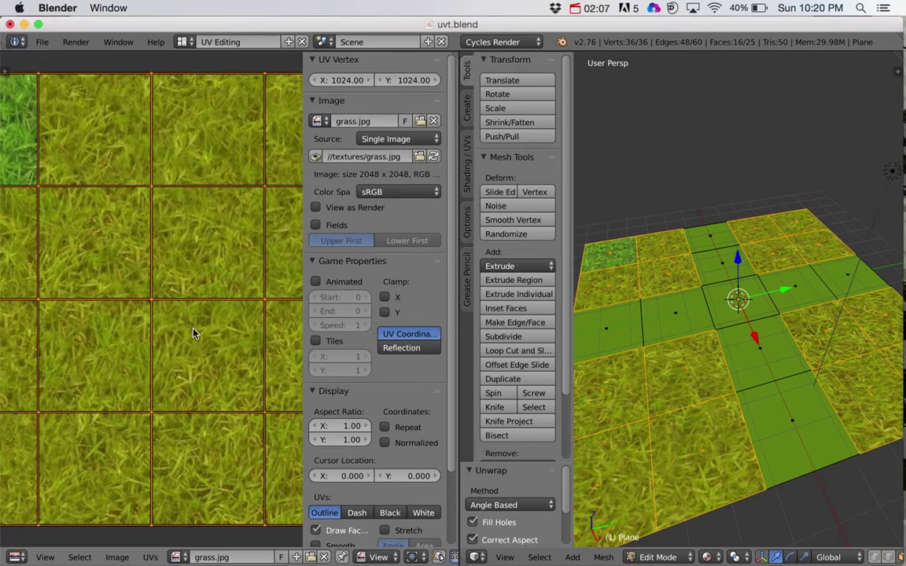
pyautogui.scroll(-1, 198, 334)
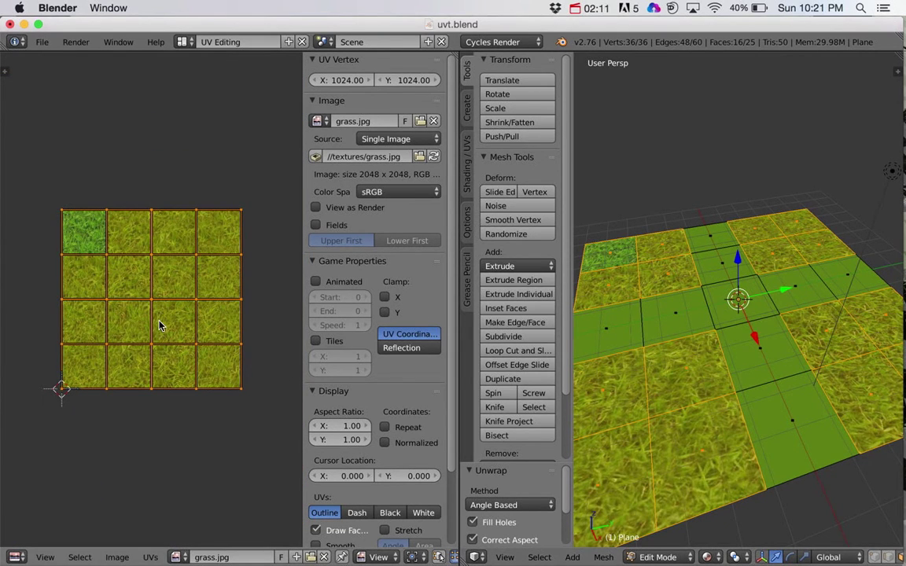
# - Scale the corner faces' UVs up by 2.226
pyautogui.press('s')
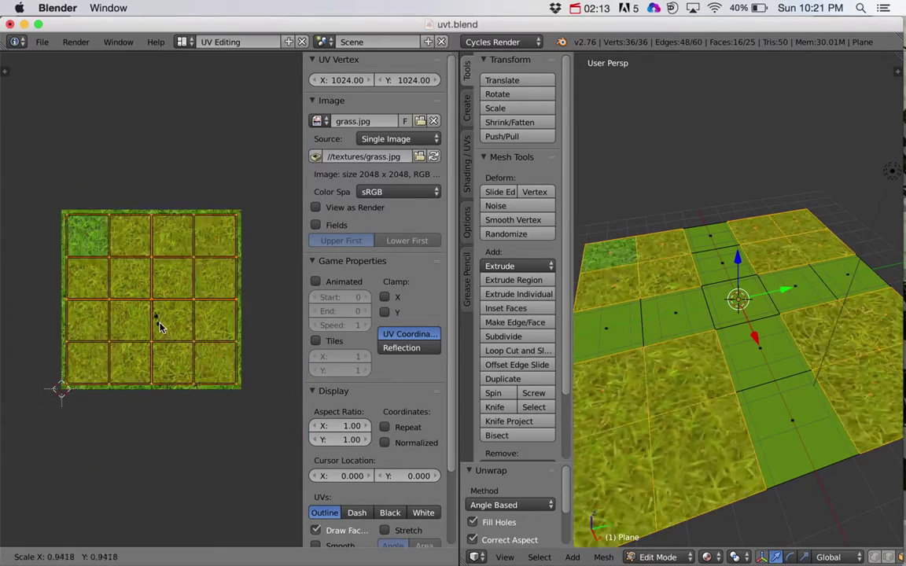
pyautogui.click(181, 344)
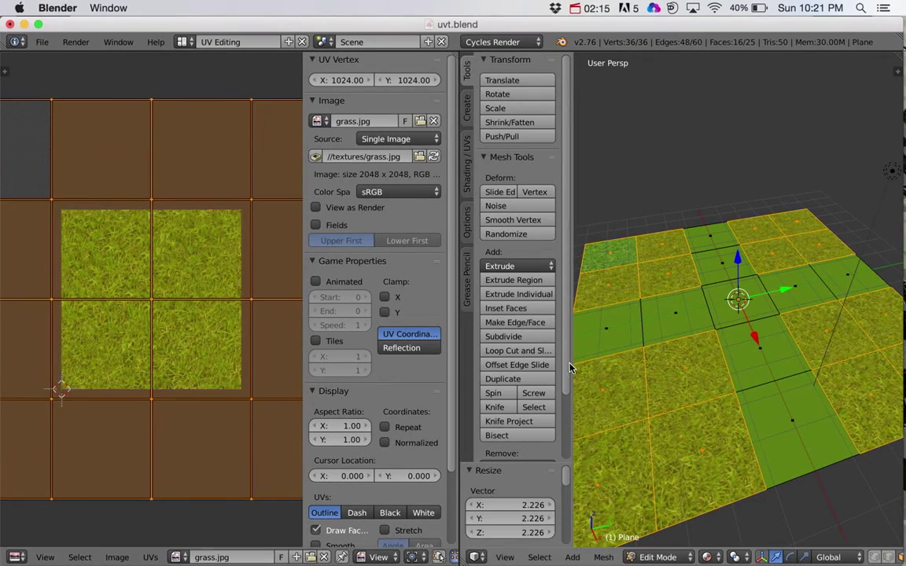
pyautogui.moveTo(571, 368); pyautogui.dragTo(590, 401, button='middle')
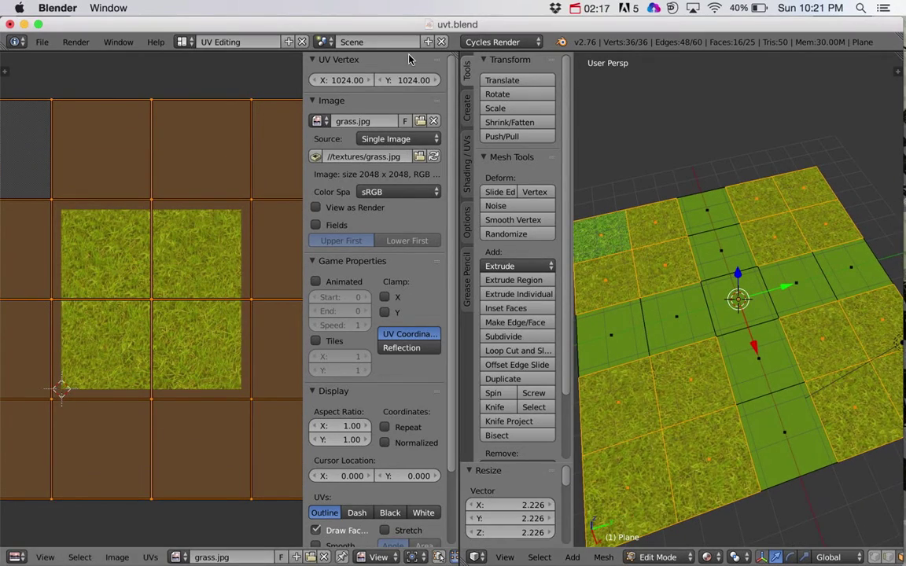
pyautogui.click(181, 41)
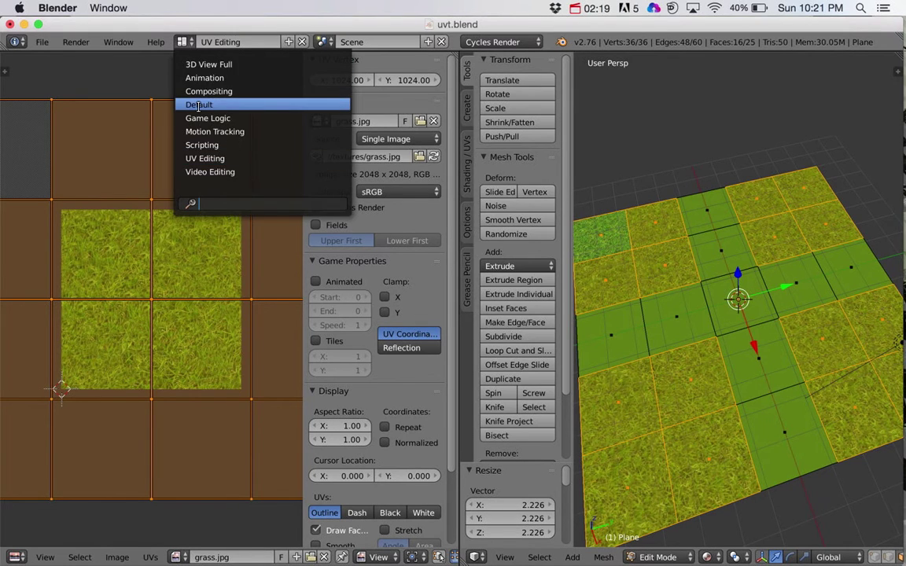
# - Back in the Default layout, select the five faces of the plane's middle row
pyautogui.click(199, 105)
pyautogui.rightClick(550, 256)
pyautogui.keyDown('shift'); pyautogui.rightClick(503, 263); pyautogui.keyUp('shift')
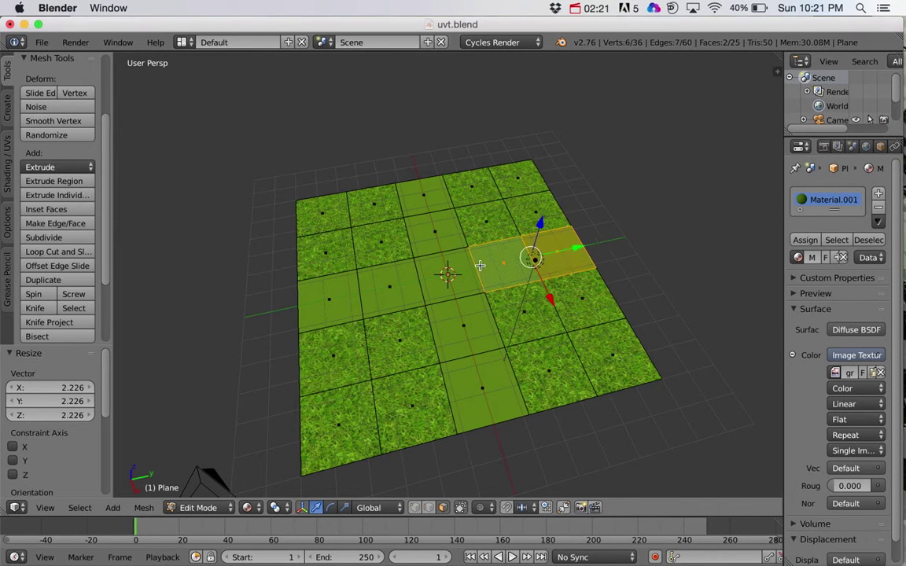
pyautogui.keyDown('shift'); pyautogui.rightClick(452, 273); pyautogui.keyUp('shift')
pyautogui.keyDown('shift'); pyautogui.rightClick(401, 281); pyautogui.keyUp('shift')
pyautogui.keyDown('shift'); pyautogui.rightClick(341, 290); pyautogui.keyUp('shift')
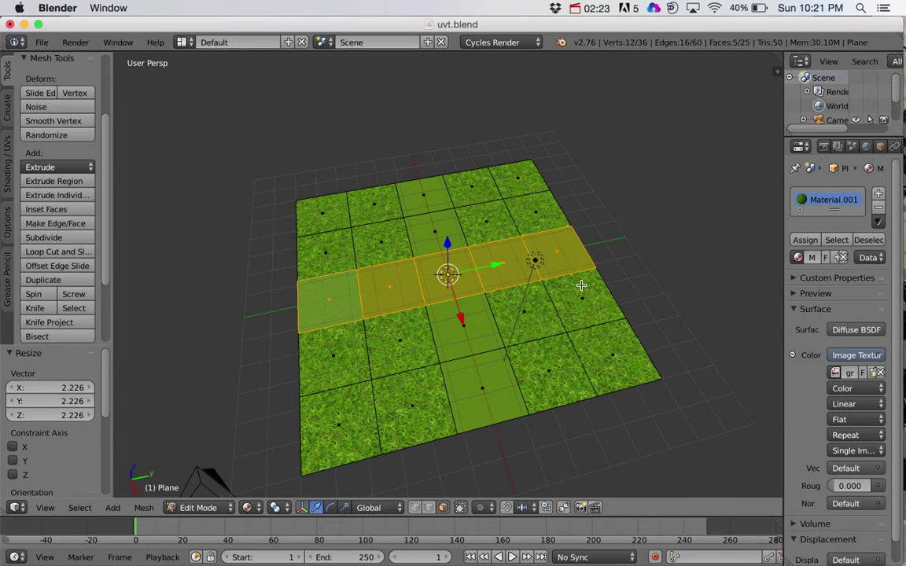
pyautogui.moveTo(429, 329); pyautogui.dragTo(437, 305, button='middle')
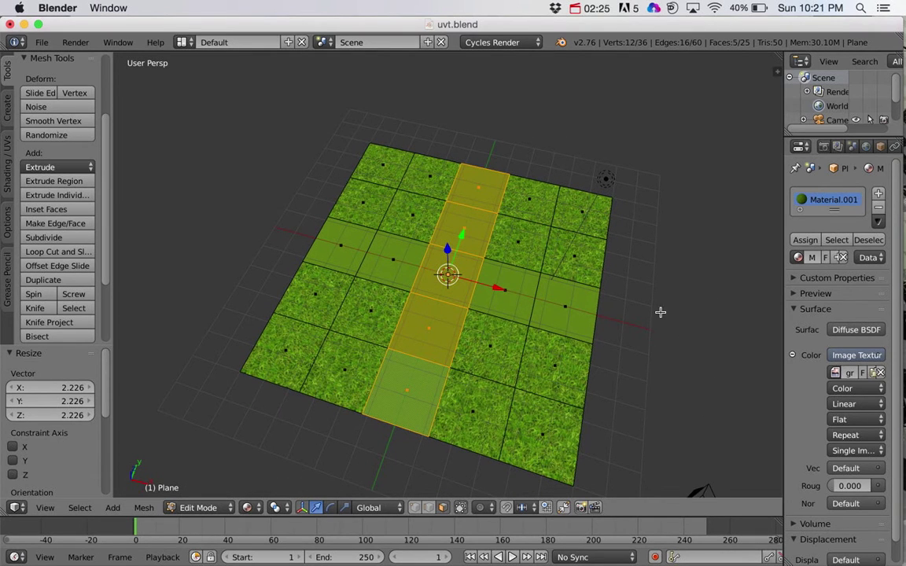
# - Add a second material slot, assign it to the strip and create Material.002
pyautogui.click(879, 196)
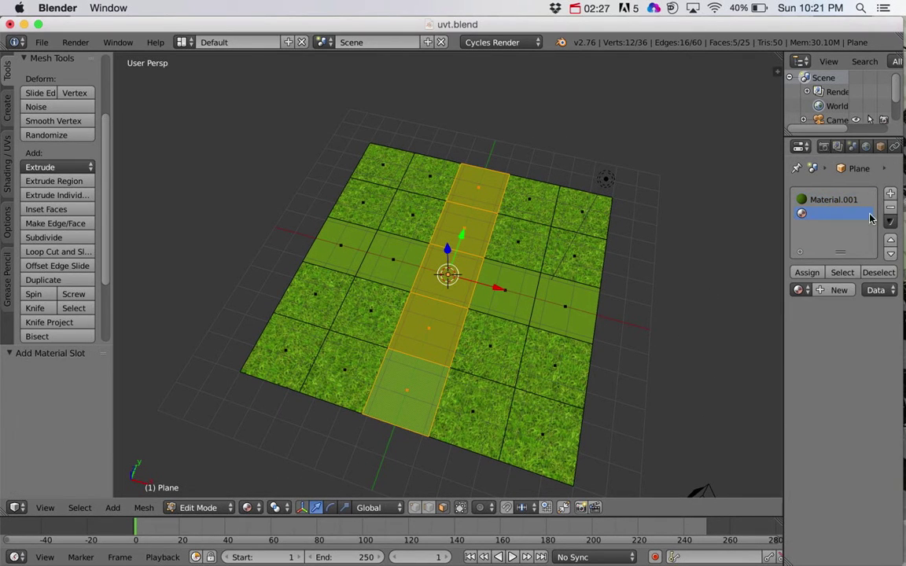
pyautogui.click(806, 273)
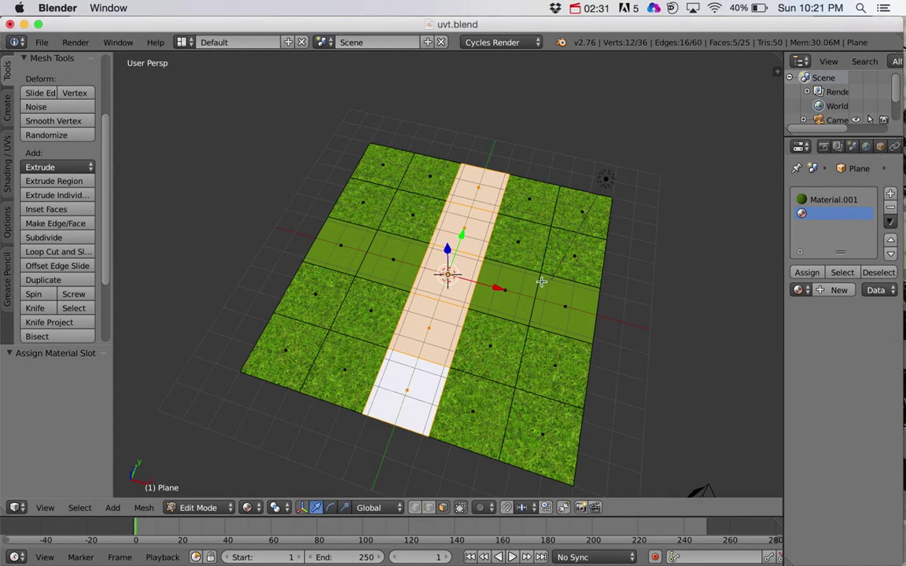
pyautogui.click(835, 290)
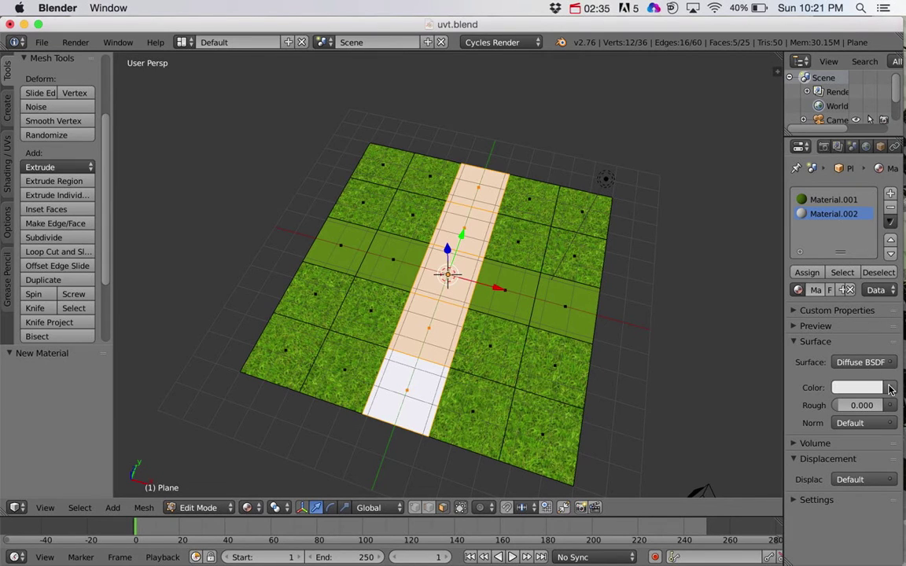
# - Drive Material.002's colour with an Image Texture loaded from textures/Pavement-texture.jpg
pyautogui.click(891, 389)
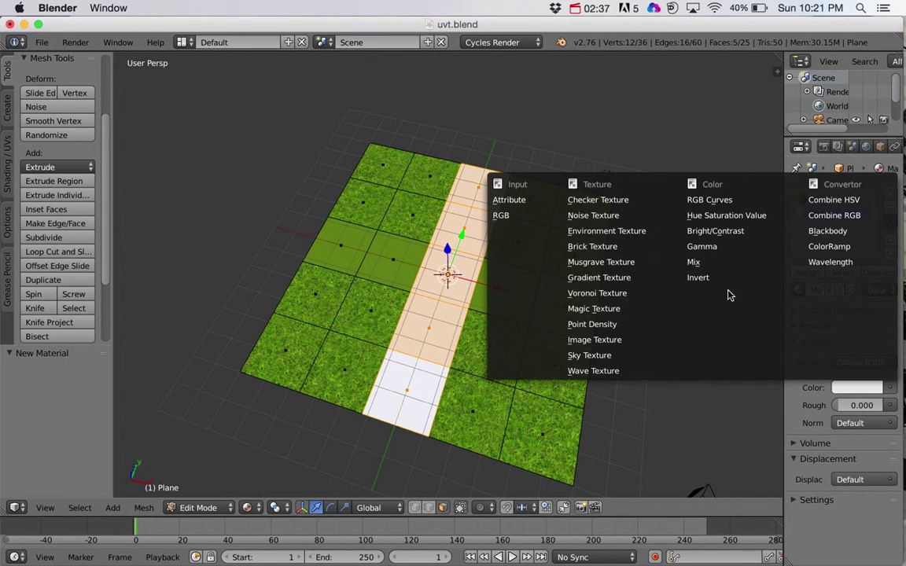
pyautogui.click(594, 339)
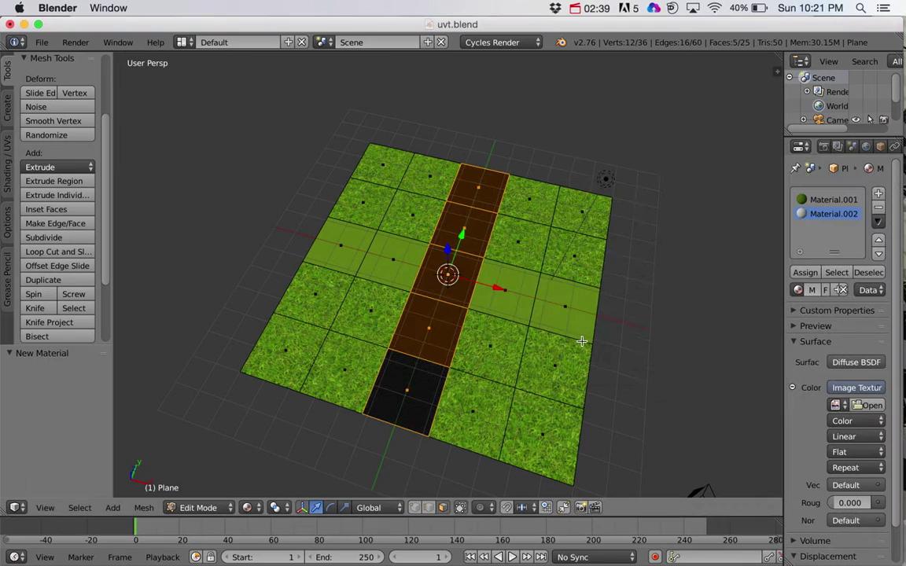
pyautogui.click(867, 405)
pyautogui.click(213, 142)
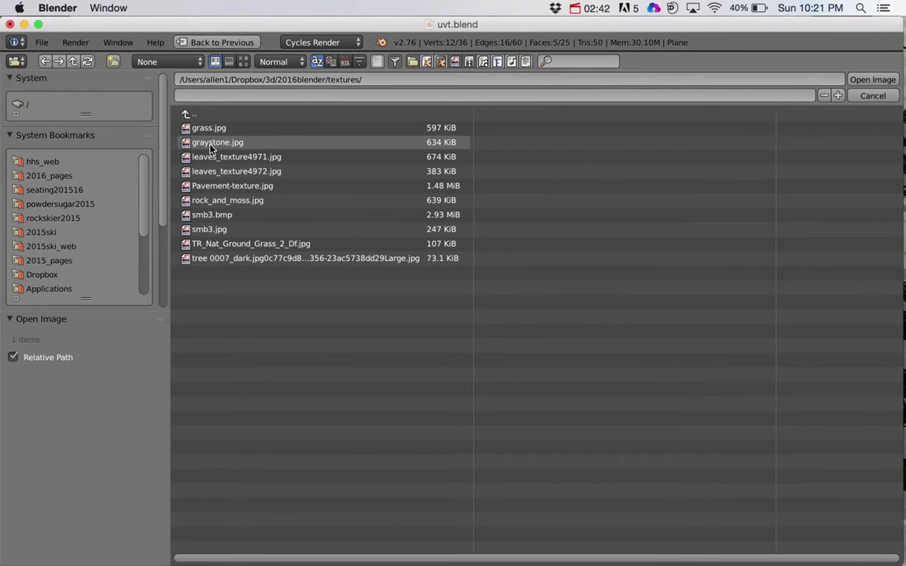
pyautogui.click(208, 187)
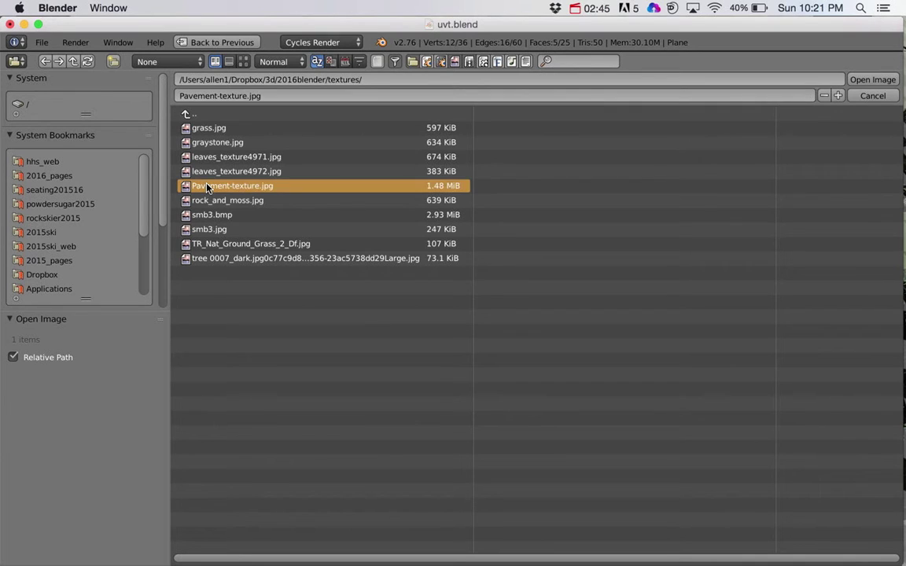
pyautogui.click(873, 81)
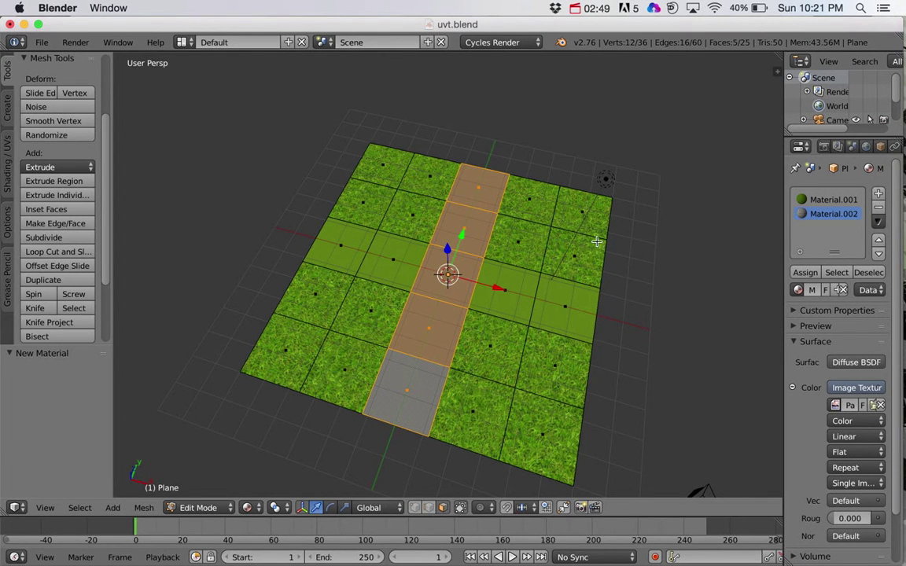
# - In the UV Editing layout, unwrap the strip faces onto Pavement-texture.jpg
pyautogui.click(182, 41)
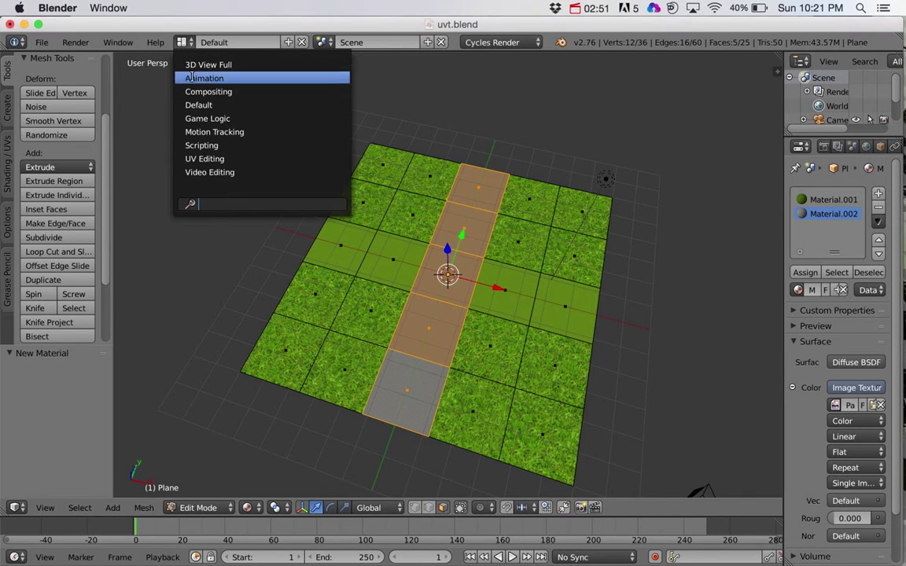
pyautogui.click(201, 159)
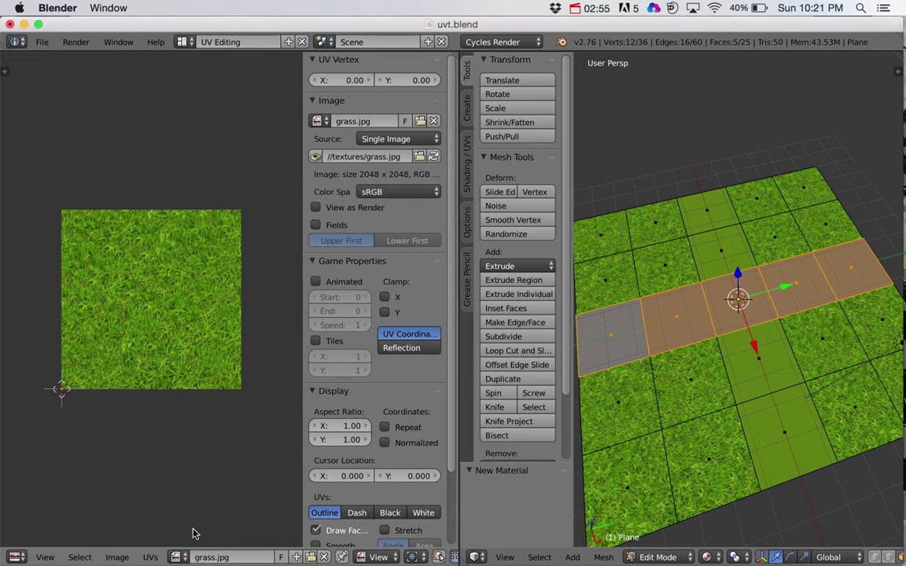
pyautogui.click(607, 558)
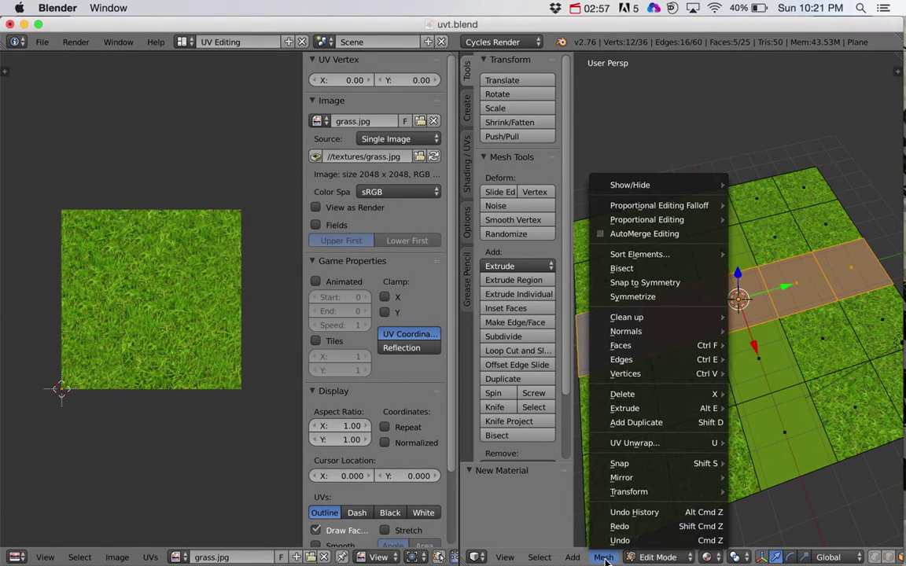
pyautogui.moveTo(669, 443)
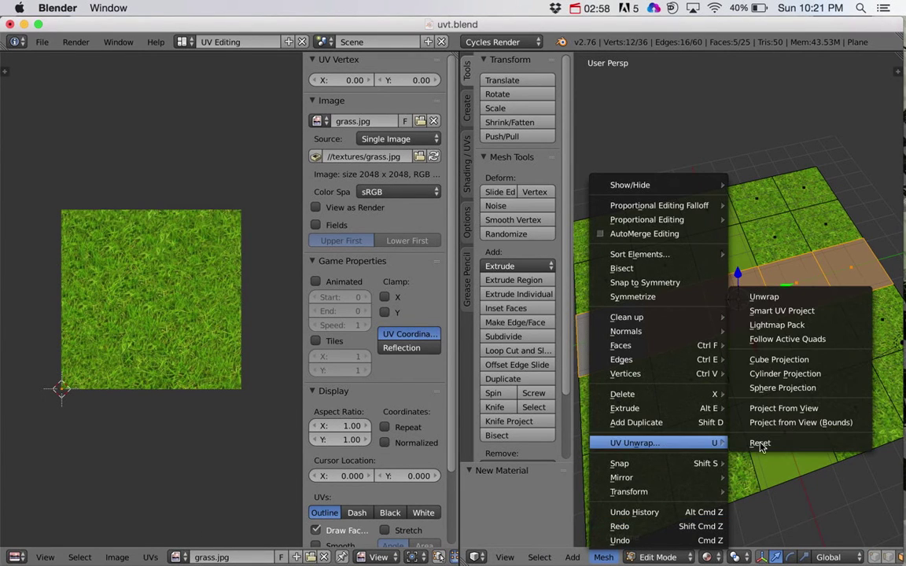
pyautogui.click(763, 297)
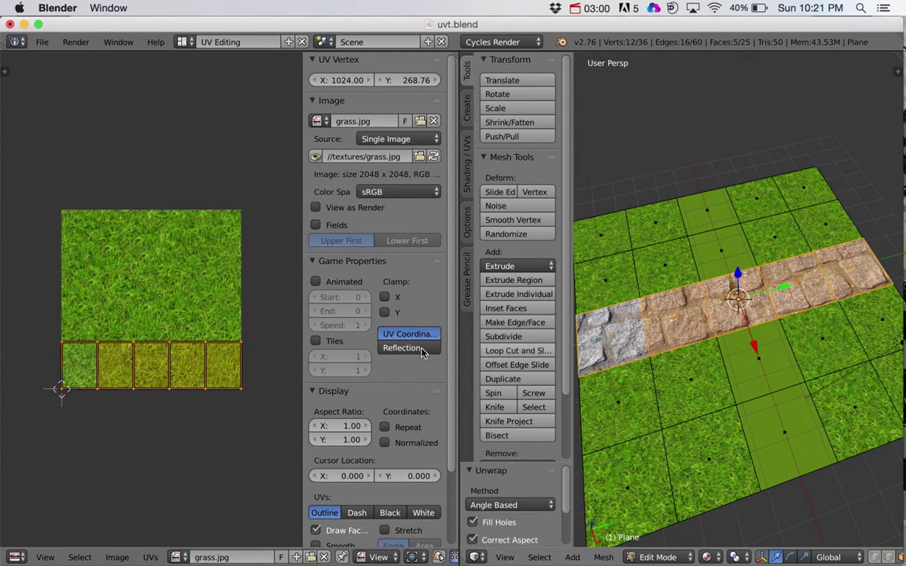
pyautogui.click(179, 557)
pyautogui.click(198, 430)
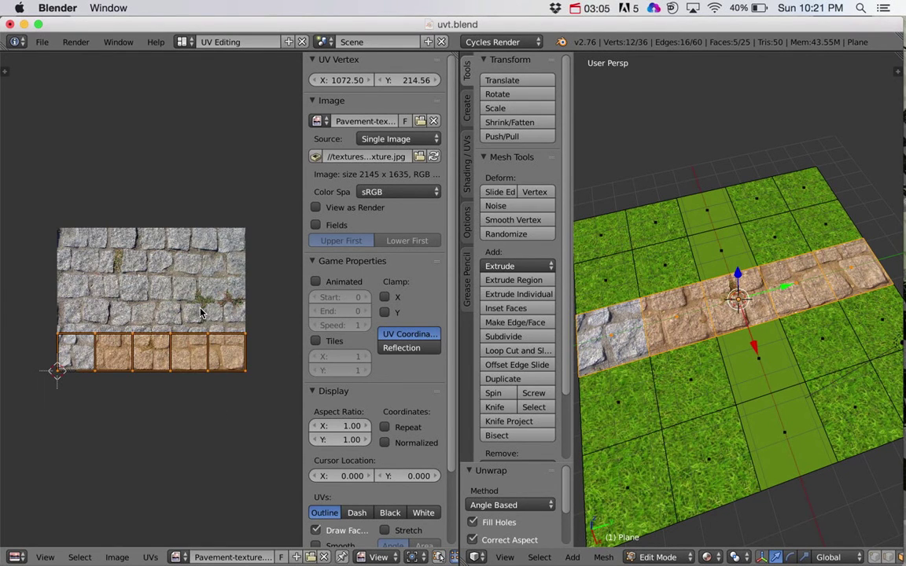
# - Scale the strip's UVs by 5.718 and rotate them 90°
pyautogui.press('s')
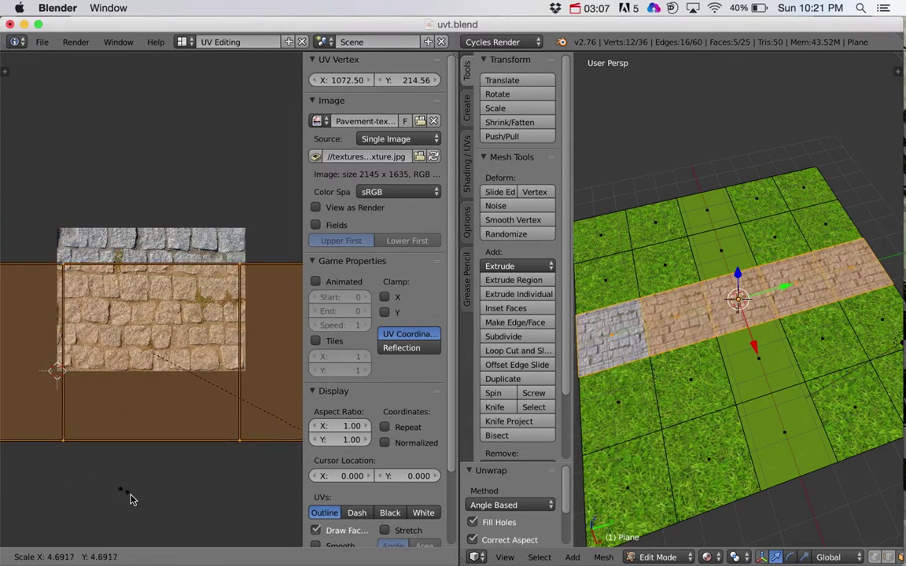
pyautogui.click(193, 506)
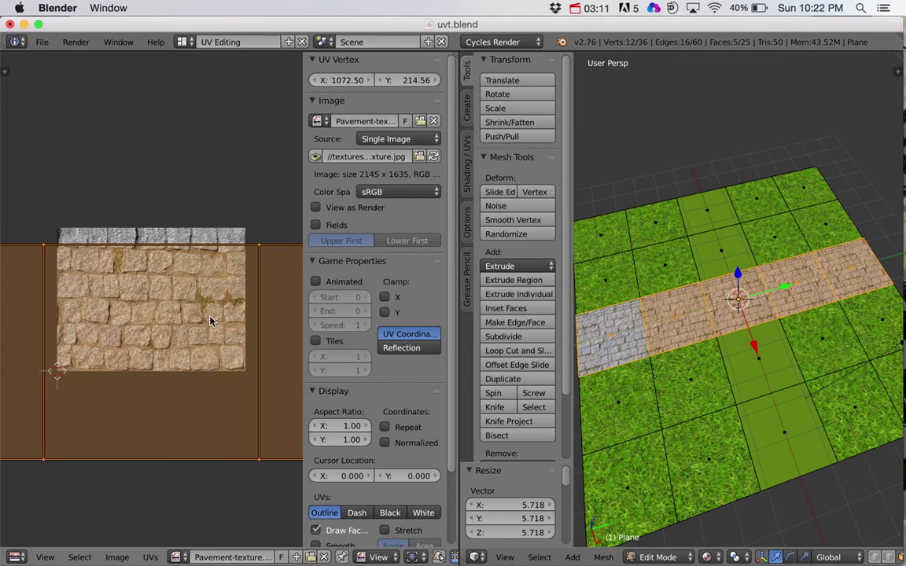
pyautogui.write('r90')
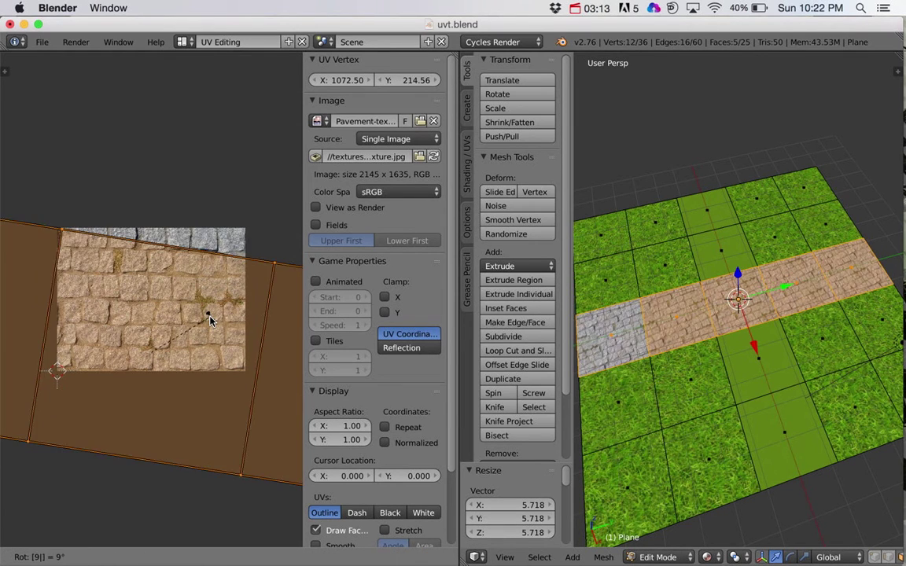
pyautogui.press('Return')
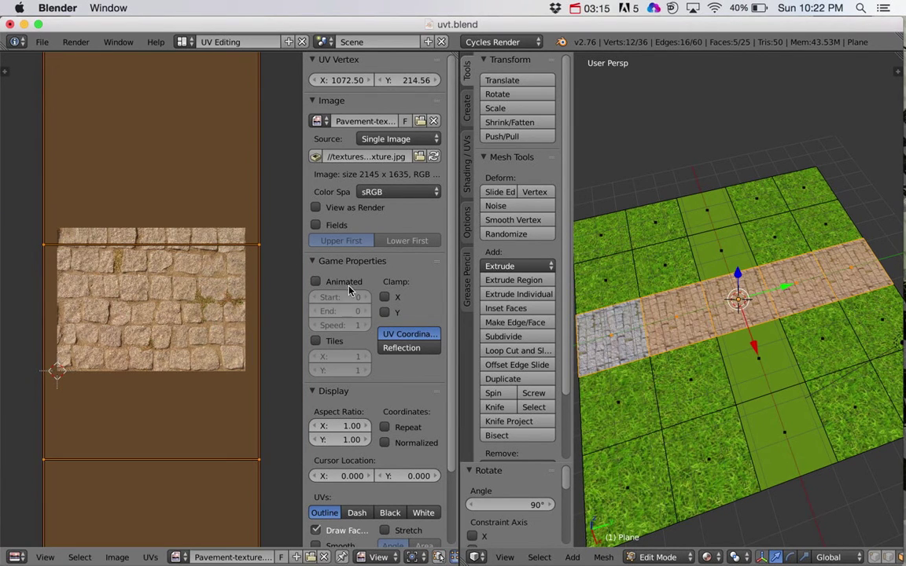
pyautogui.moveTo(701, 369); pyautogui.dragTo(739, 354, button='middle')
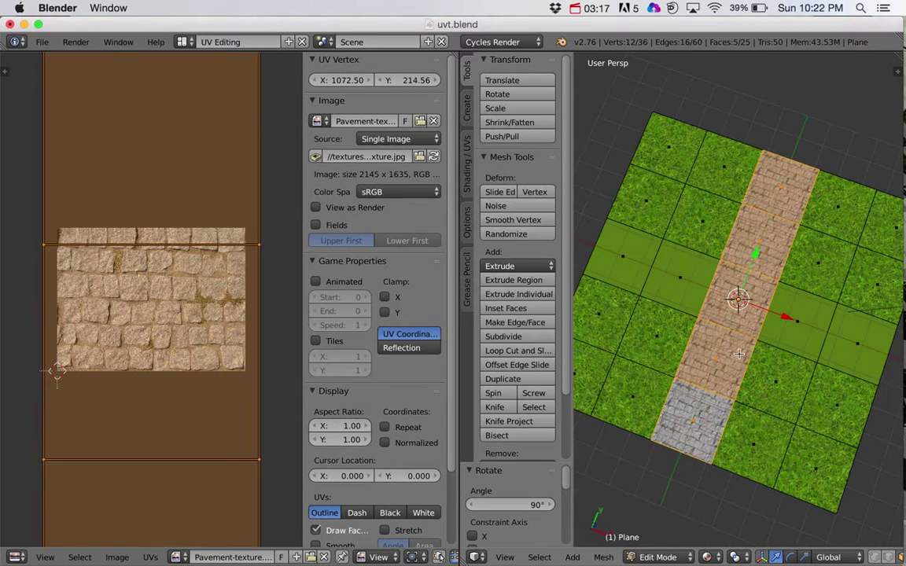
# - Assign Material.002 to the four grass faces crossing the strip, in the Default layout
pyautogui.rightClick(680, 278)
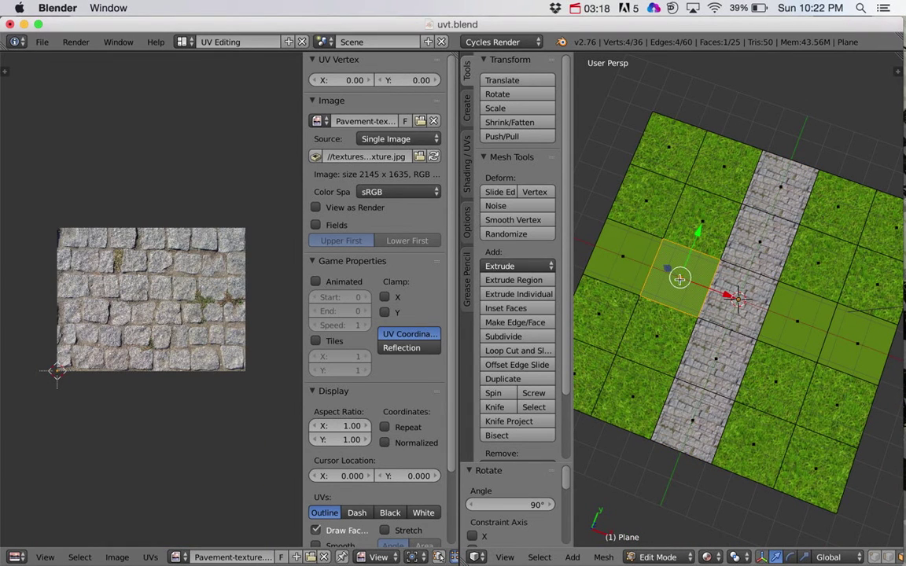
pyautogui.keyDown('shift'); pyautogui.rightClick(774, 307); pyautogui.keyUp('shift')
pyautogui.keyDown('shift'); pyautogui.rightClick(840, 339); pyautogui.keyUp('shift')
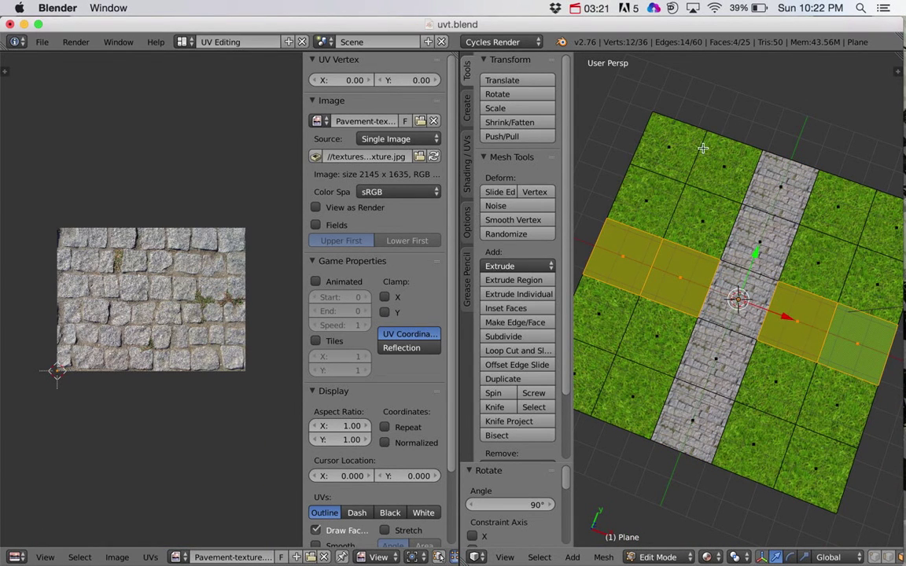
pyautogui.click(187, 43)
pyautogui.click(228, 95)
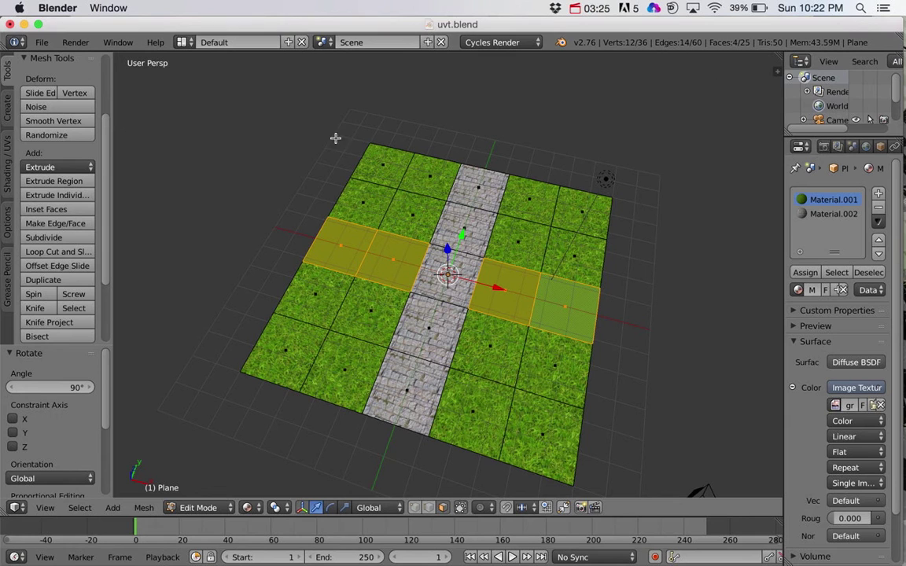
pyautogui.click(805, 272)
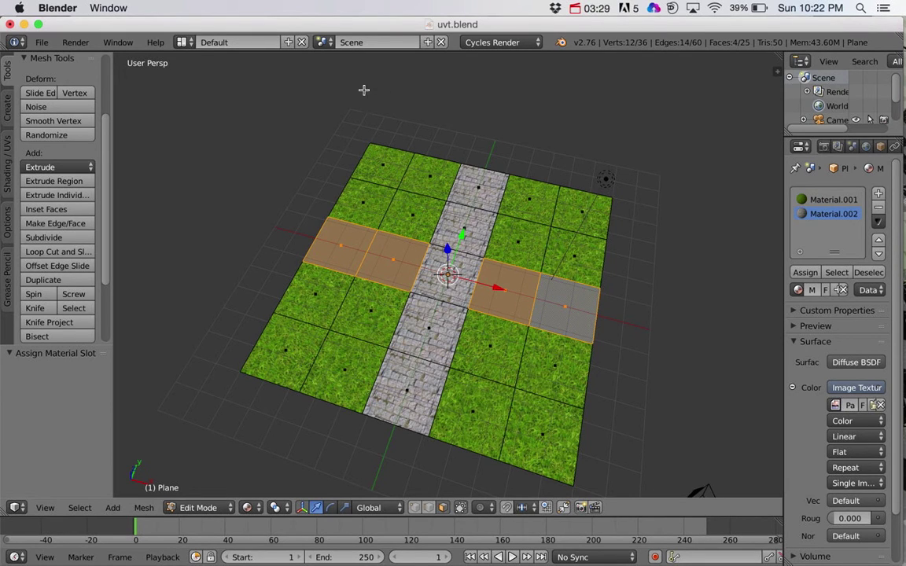
pyautogui.click(182, 42)
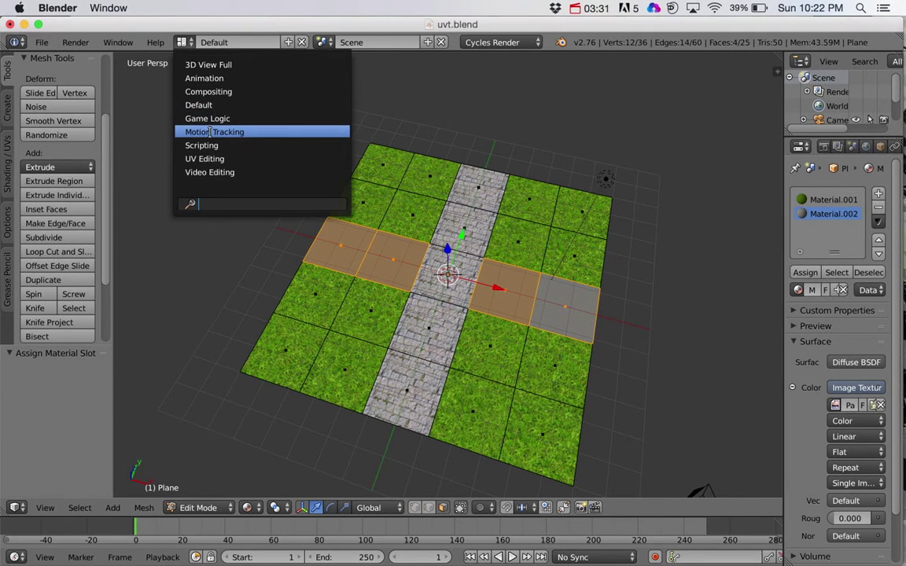
# - Unwrap the selected cross-arm faces in the UV Editing workspace
pyautogui.click(206, 158)
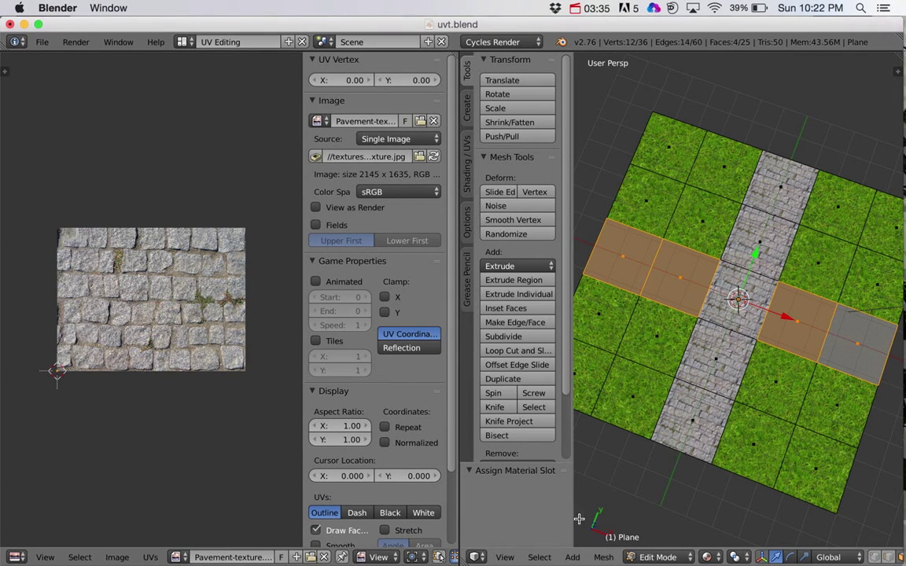
pyautogui.click(603, 557)
pyautogui.moveTo(652, 443)
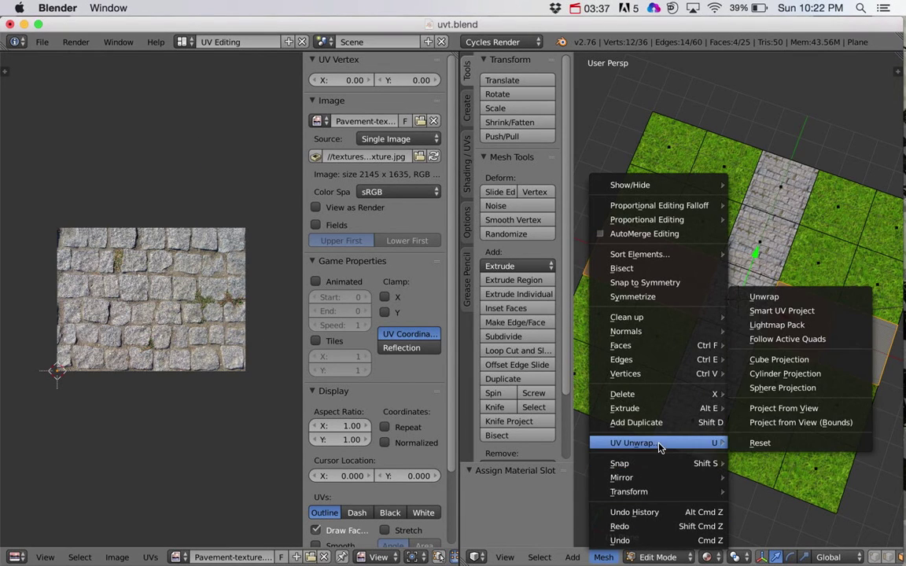
pyautogui.click(787, 297)
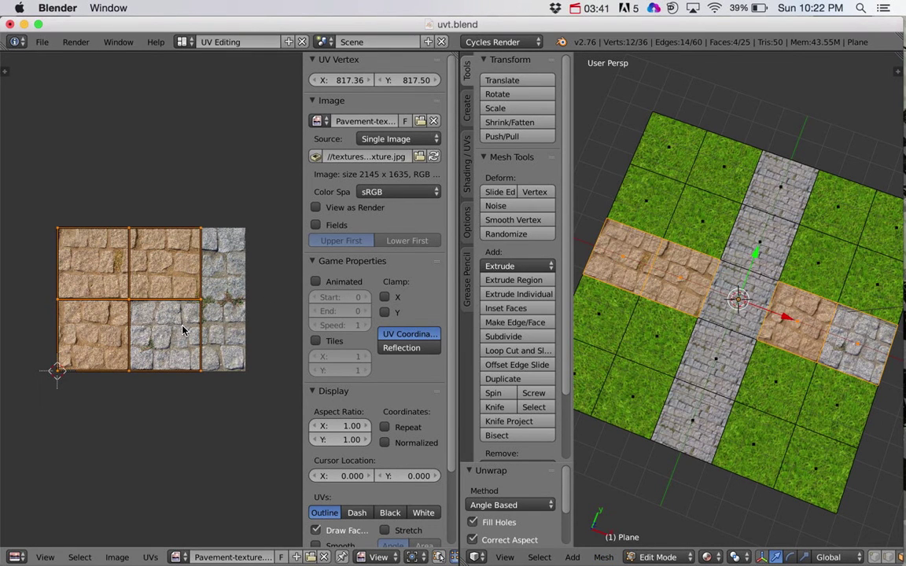
# - Scale the cross-arm UVs by 3.343 and rotate them 90°
pyautogui.press('s')
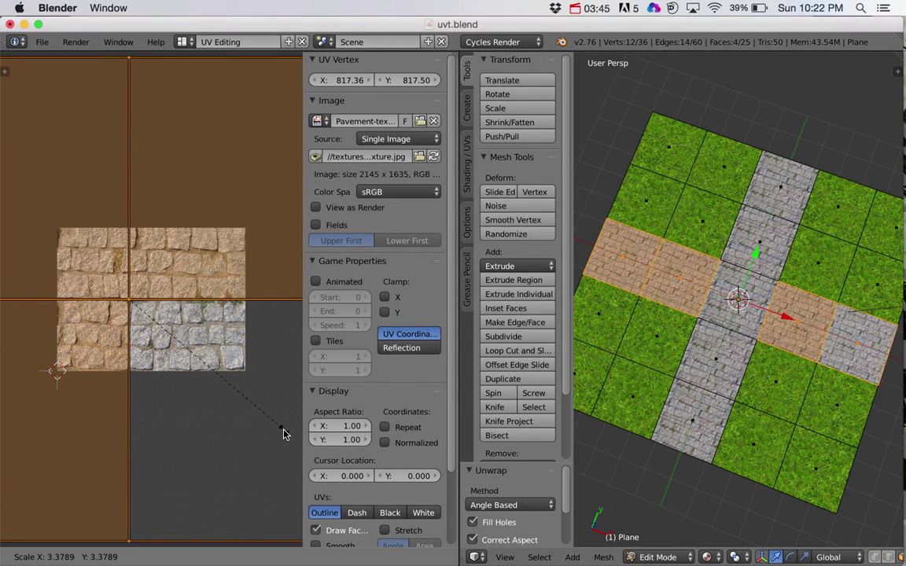
pyautogui.click(281, 434)
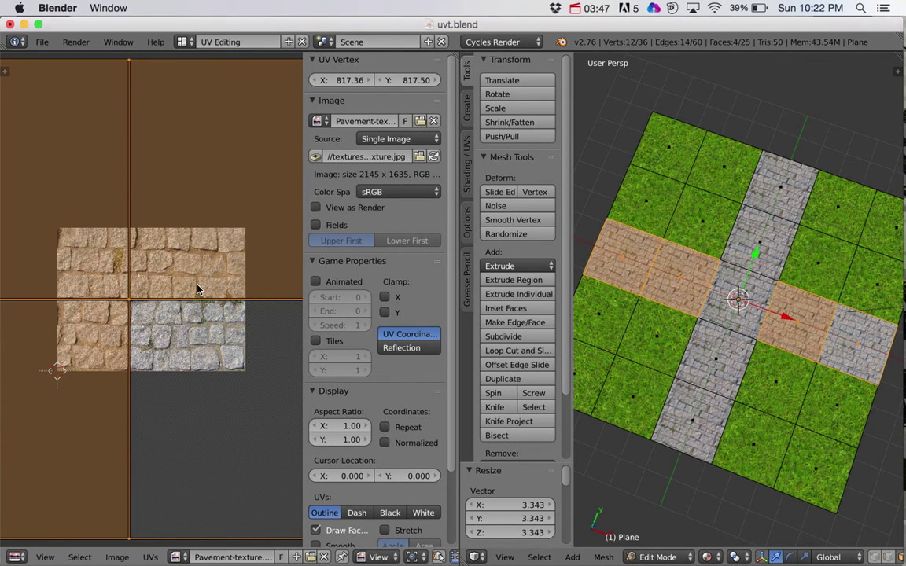
pyautogui.write('r')
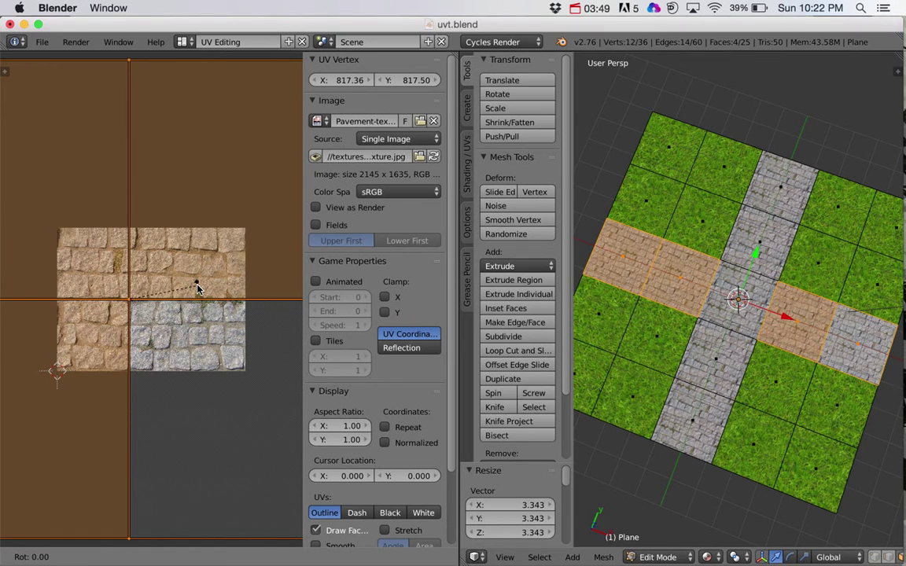
pyautogui.write('90')
pyautogui.press('Return')
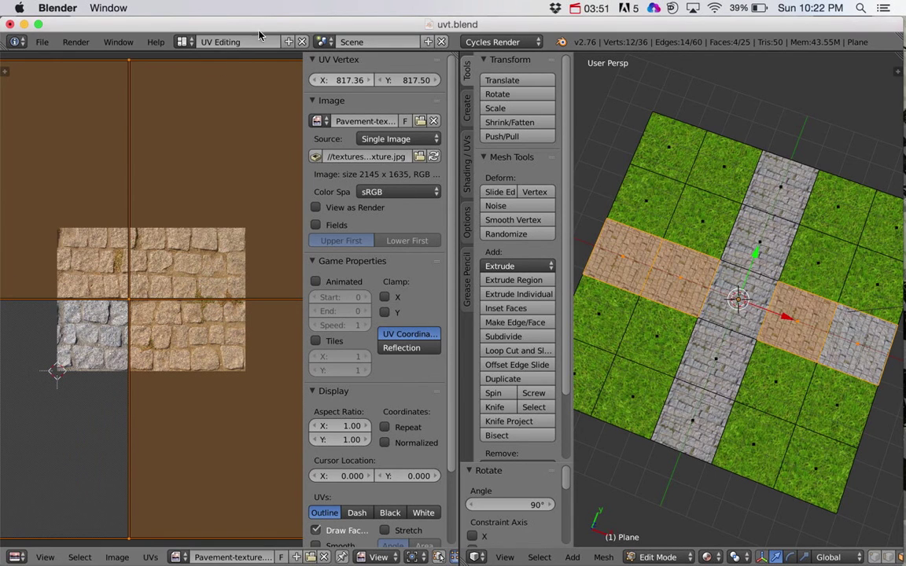
# - Return to the Default layout and switch to Object Mode to view the stone cross
pyautogui.click(183, 42)
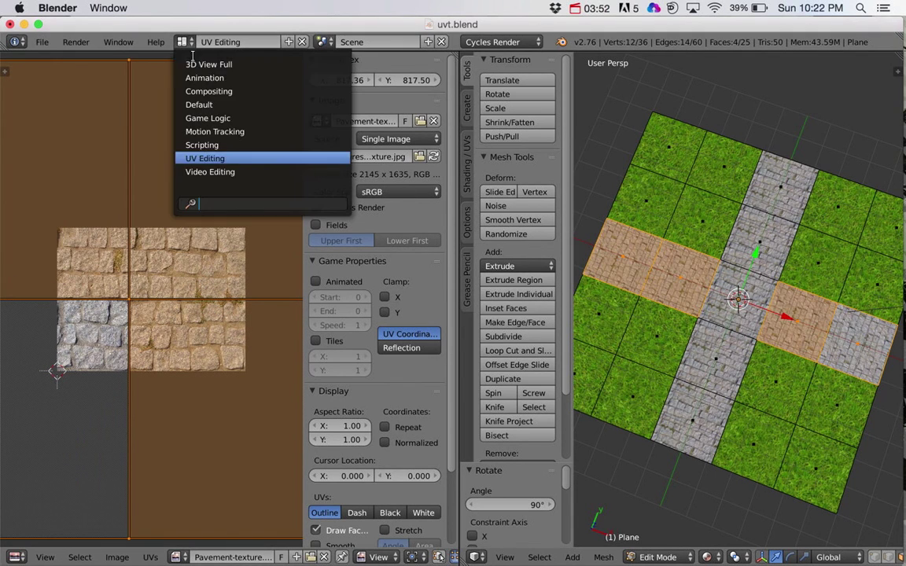
pyautogui.click(199, 105)
pyautogui.scroll(4, 738, 272)
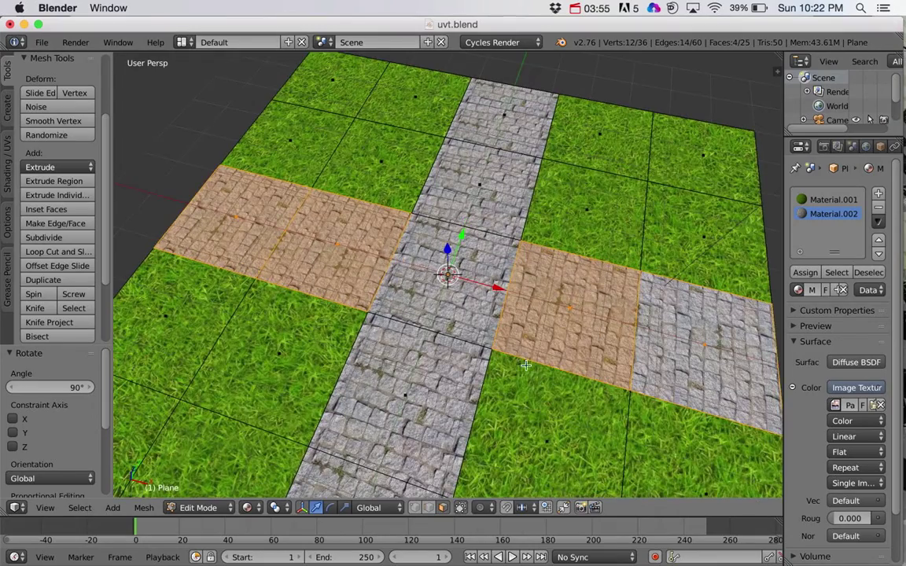
pyautogui.moveTo(737, 271); pyautogui.dragTo(510, 361, button='middle')
pyautogui.press('Tab')
pyautogui.scroll(-10, 495, 325)
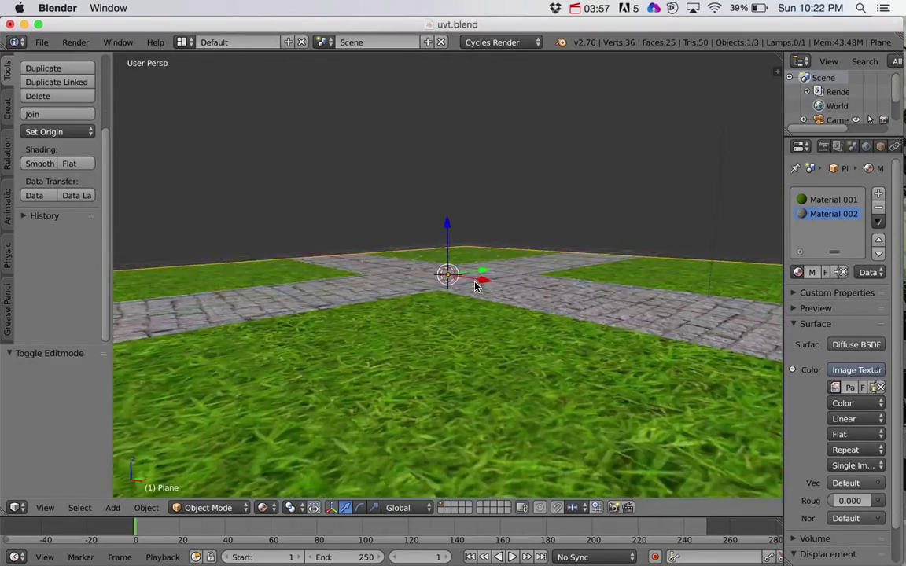